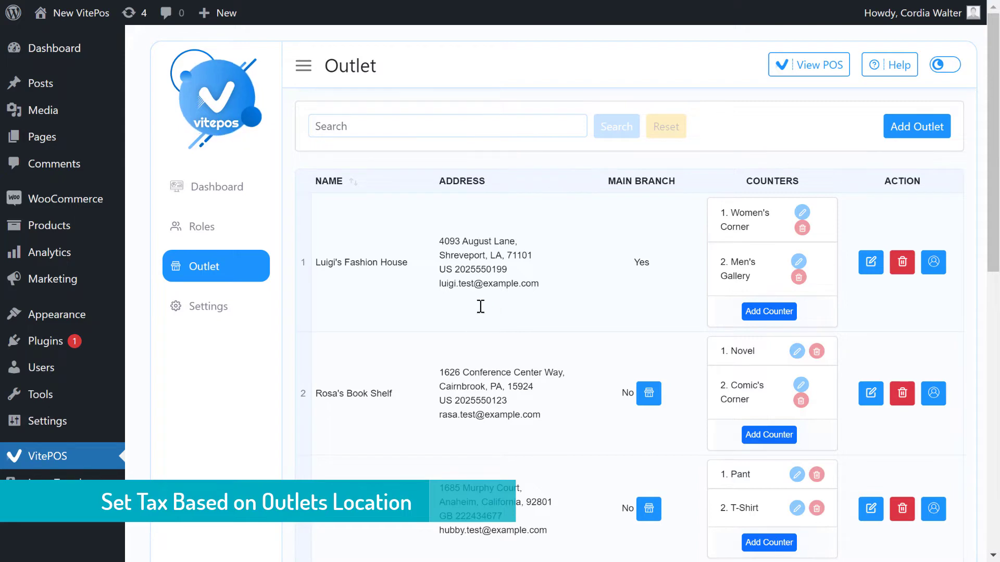
pyautogui.scroll(-5, 480, 307)
pyautogui.scroll(-5, 473, 309)
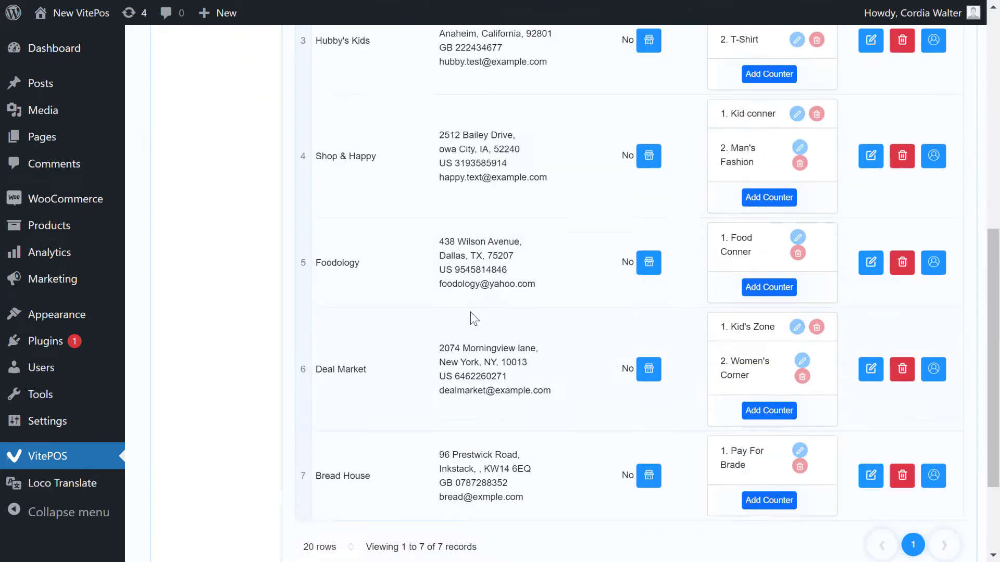
pyautogui.scroll(5, 473, 318)
pyautogui.scroll(5, 473, 318)
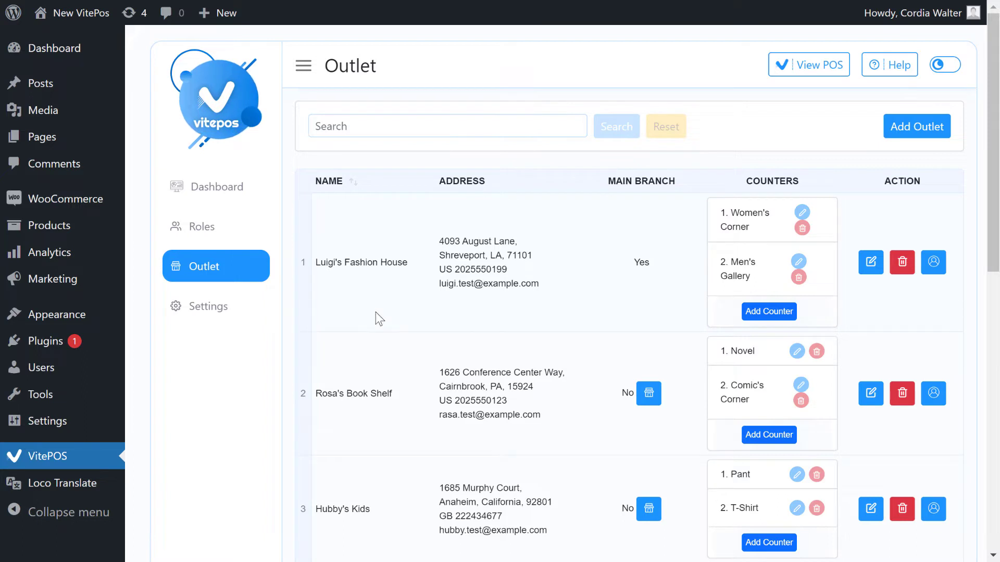
pyautogui.moveTo(65, 198)
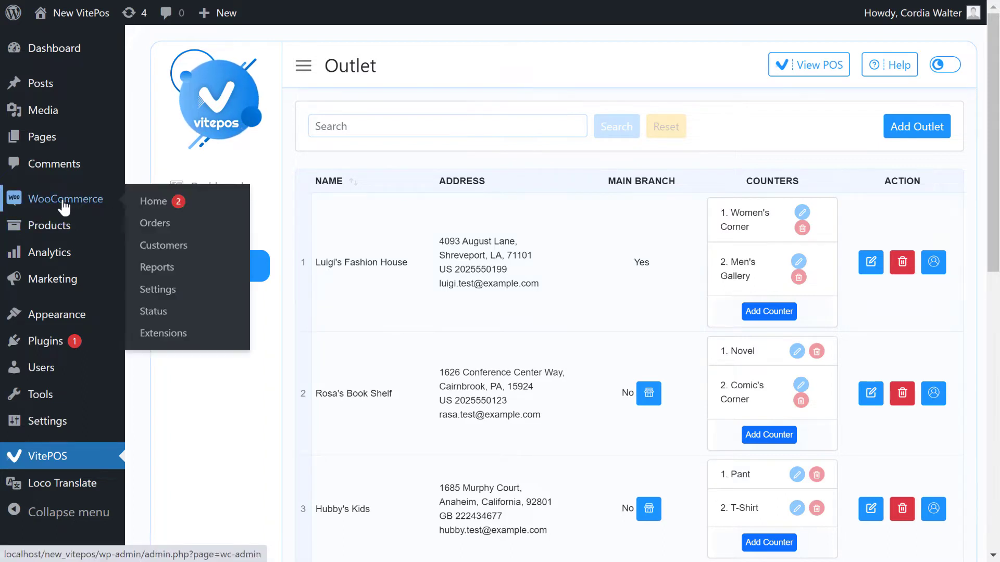
# Open WooCommerce Settings in a new browser tab and switch to it.
pyautogui.rightClick(170, 296)
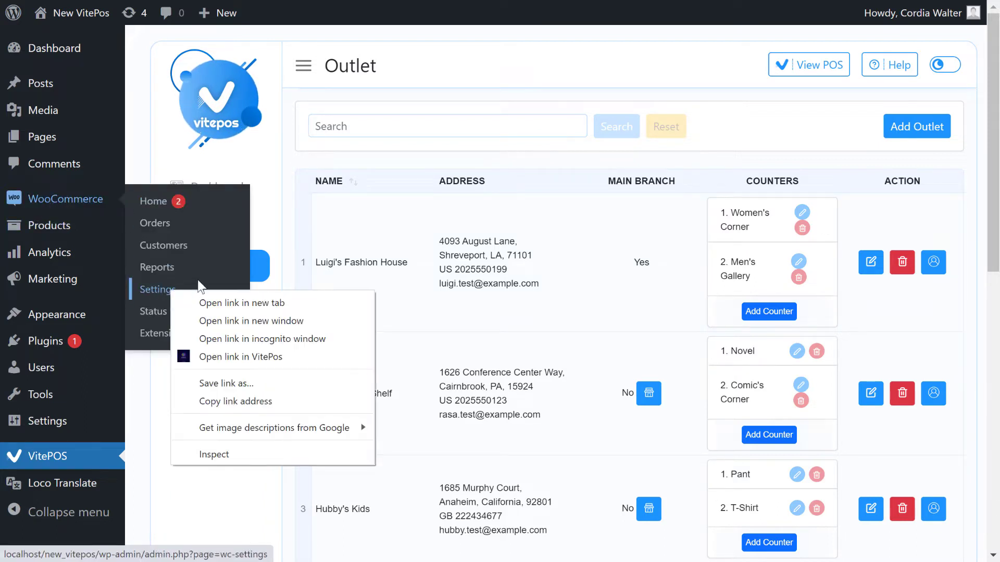
pyautogui.click(231, 303)
pyautogui.hotkey('ctrl', 'Tab')
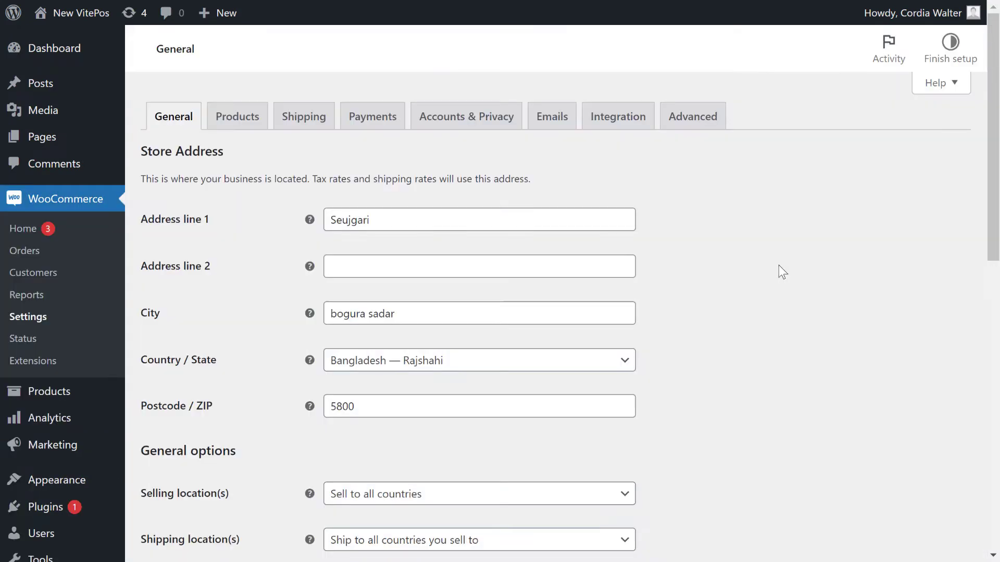
pyautogui.scroll(-4, 250, 336)
pyautogui.scroll(-2, 249, 336)
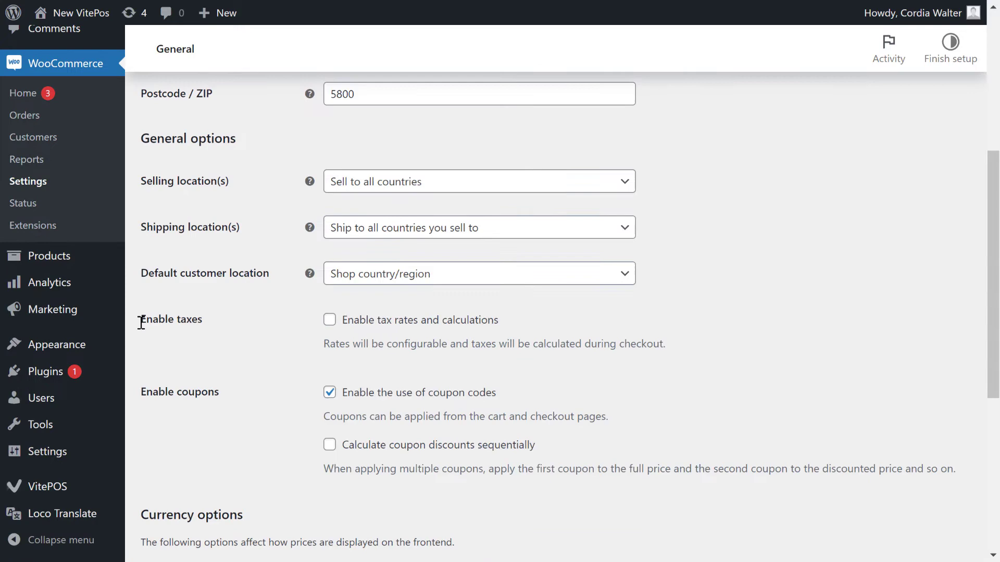
pyautogui.moveTo(143, 319); pyautogui.dragTo(203, 320)
# Tick 'Enable tax rates and calculations', save the general settings, and go to Tax.
pyautogui.click(270, 332)
pyautogui.scroll(-4, 270, 332)
pyautogui.click(182, 512)
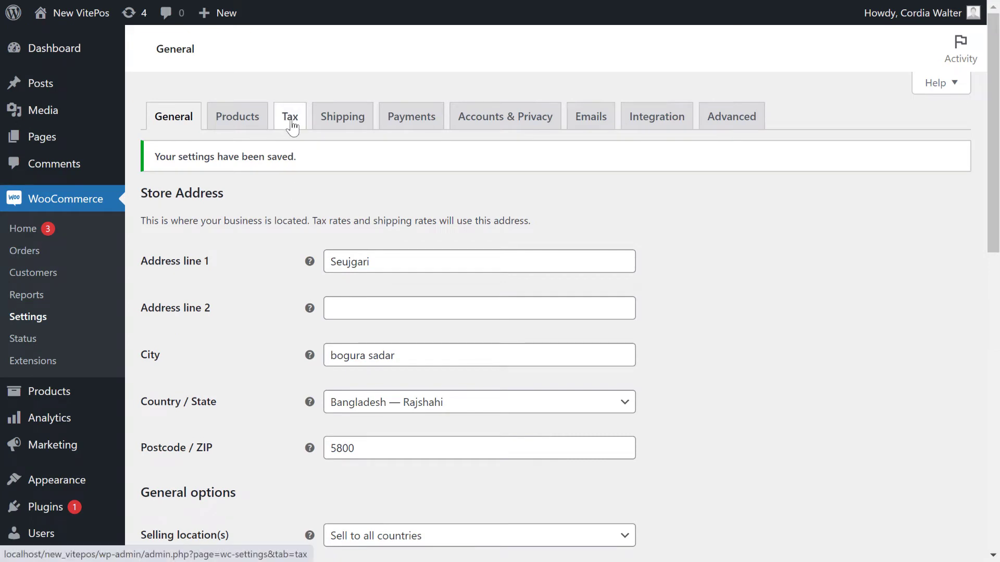
pyautogui.click(290, 116)
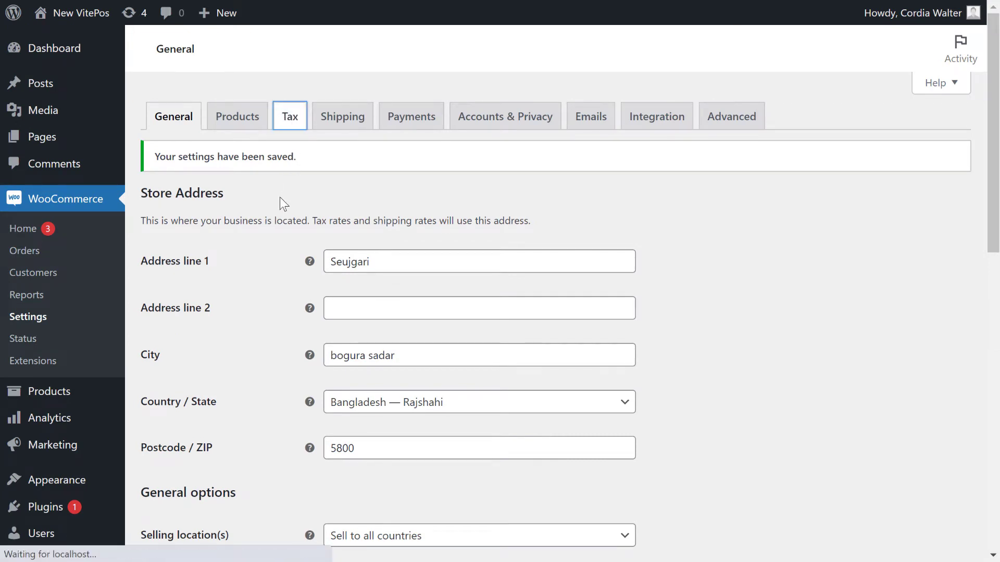
# Insert a blank Standard tax rate row and open the ISO country code reference.
pyautogui.click(237, 145)
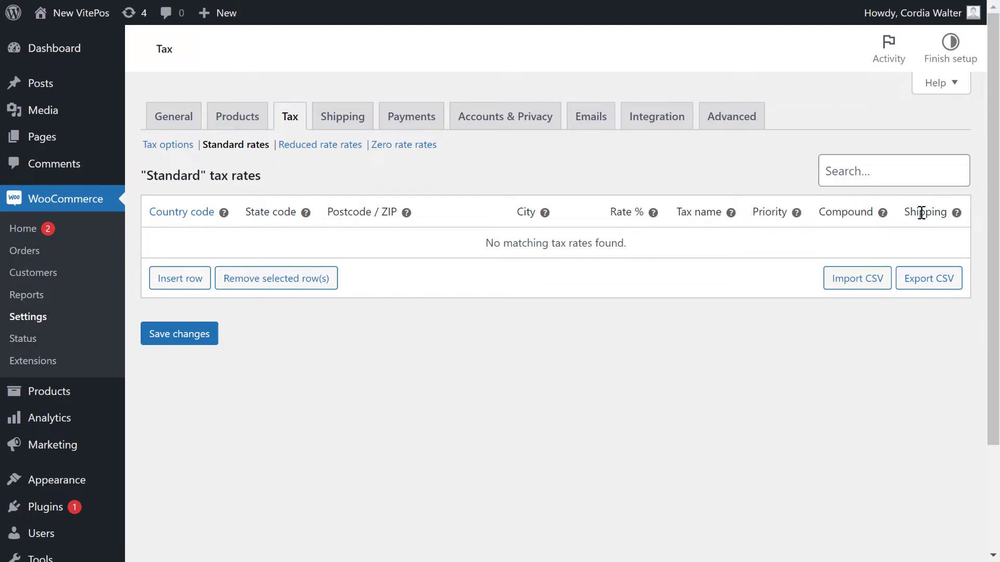
pyautogui.click(179, 283)
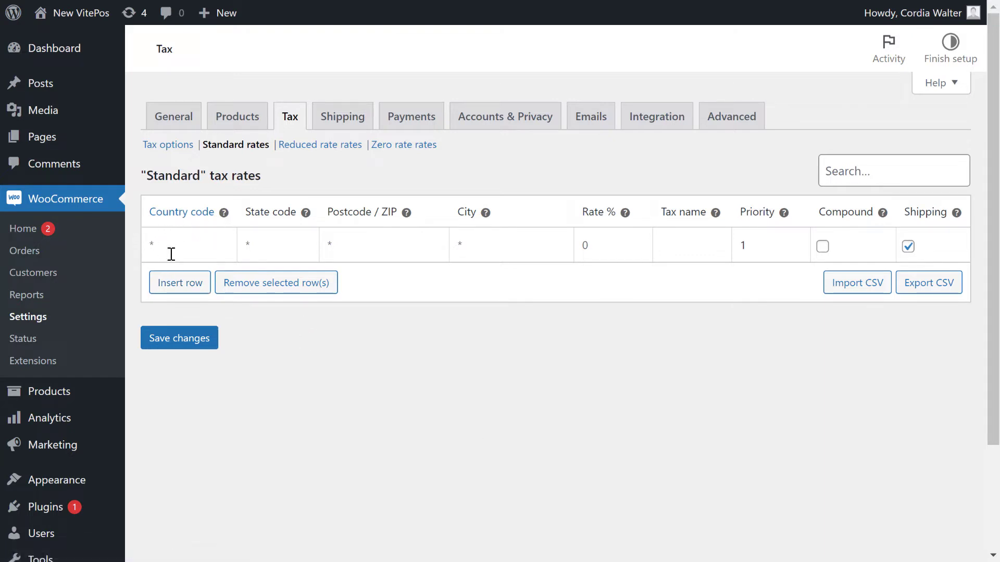
pyautogui.rightClick(184, 218)
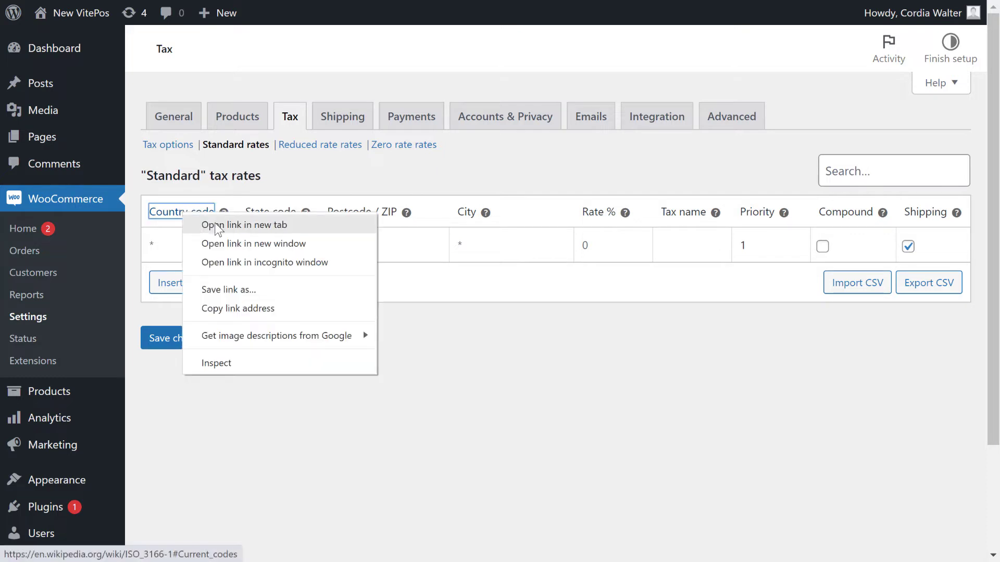
pyautogui.press('Escape')
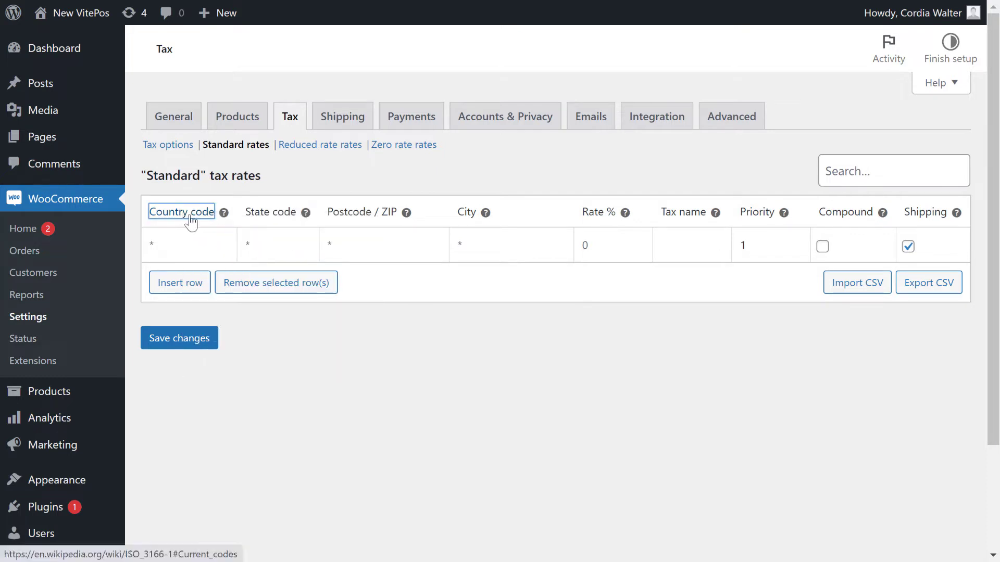
pyautogui.click(188, 218)
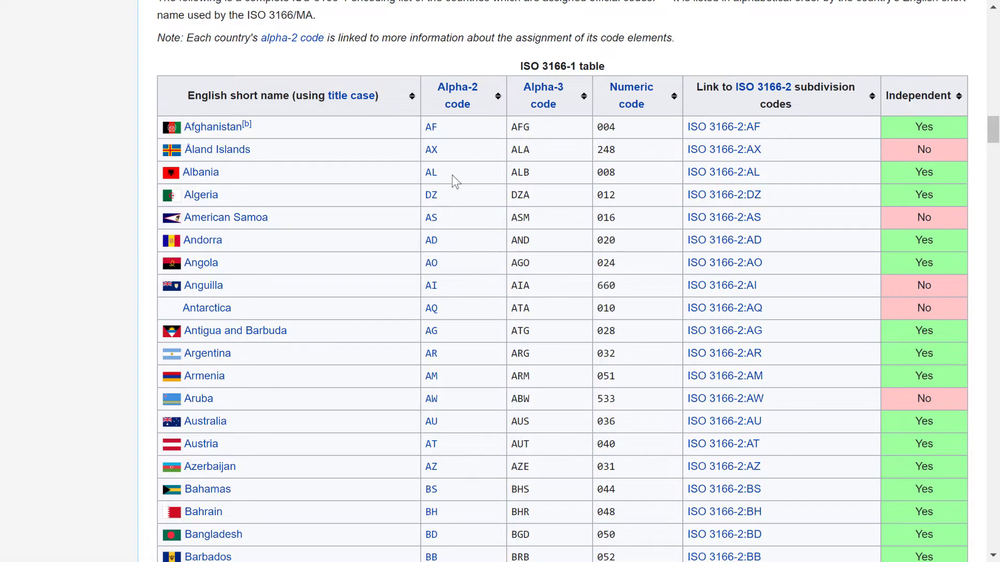
pyautogui.scroll(-10, 267, 263)
pyautogui.scroll(-10, 433, 359)
pyautogui.scroll(-10, 433, 360)
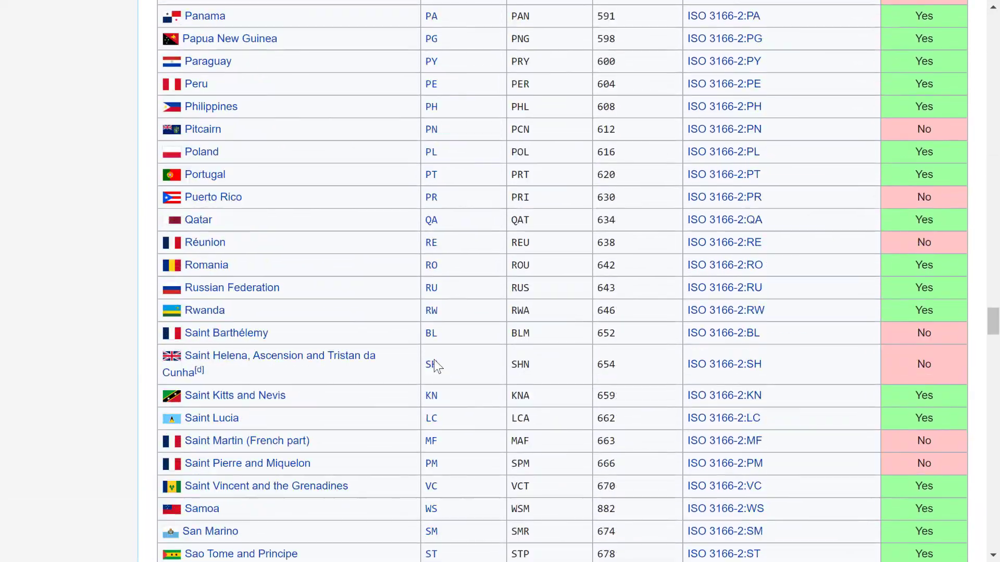
pyautogui.scroll(-10, 434, 359)
pyautogui.scroll(8, 434, 359)
pyautogui.scroll(5, 442, 365)
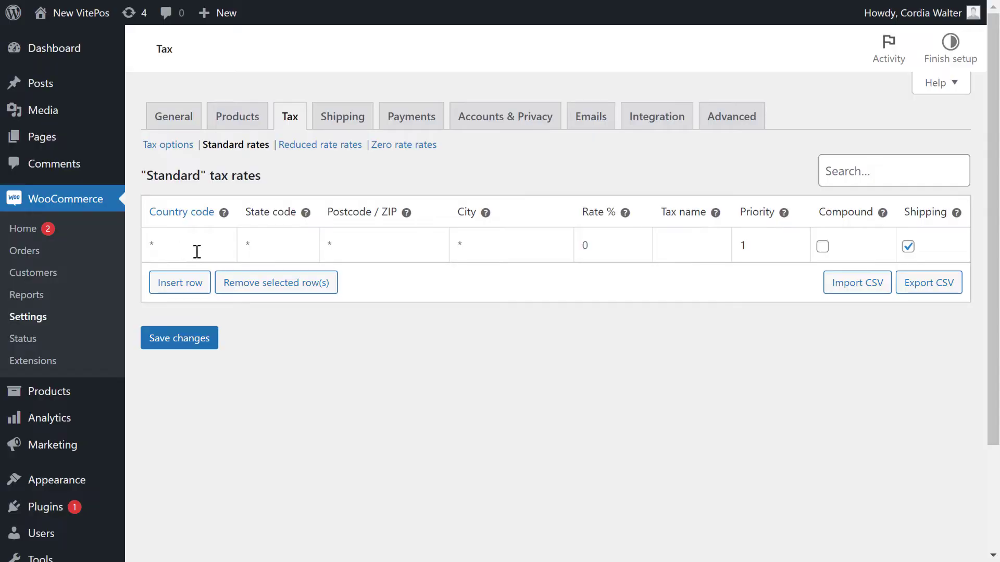
# Fill the new row with a 30% rate named International and save it.
pyautogui.hotkey('ctrl', 'Tab')
pyautogui.moveTo(247, 212); pyautogui.dragTo(300, 213)
pyautogui.click(295, 209)
pyautogui.click(585, 244)
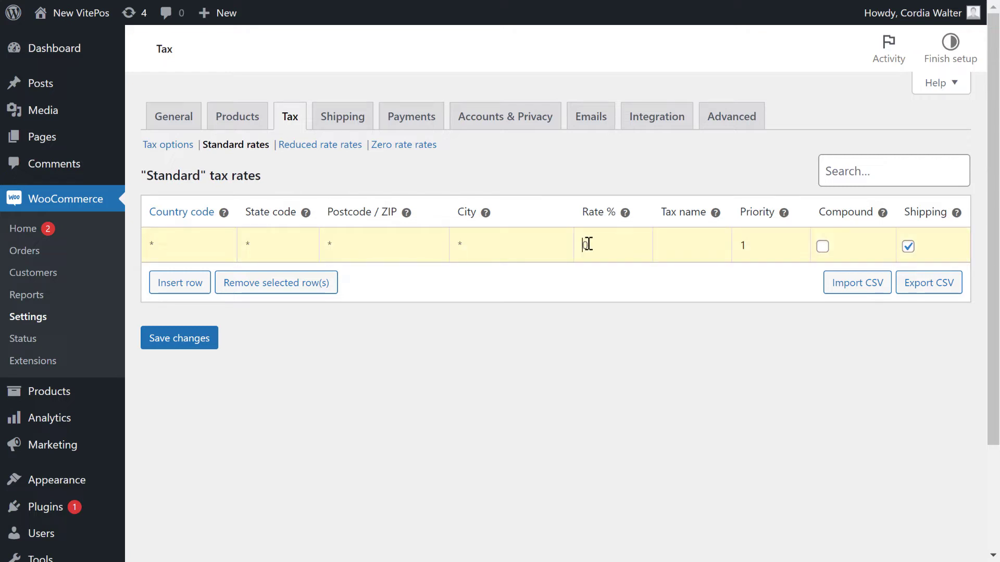
pyautogui.write('30')
pyautogui.write('tional')
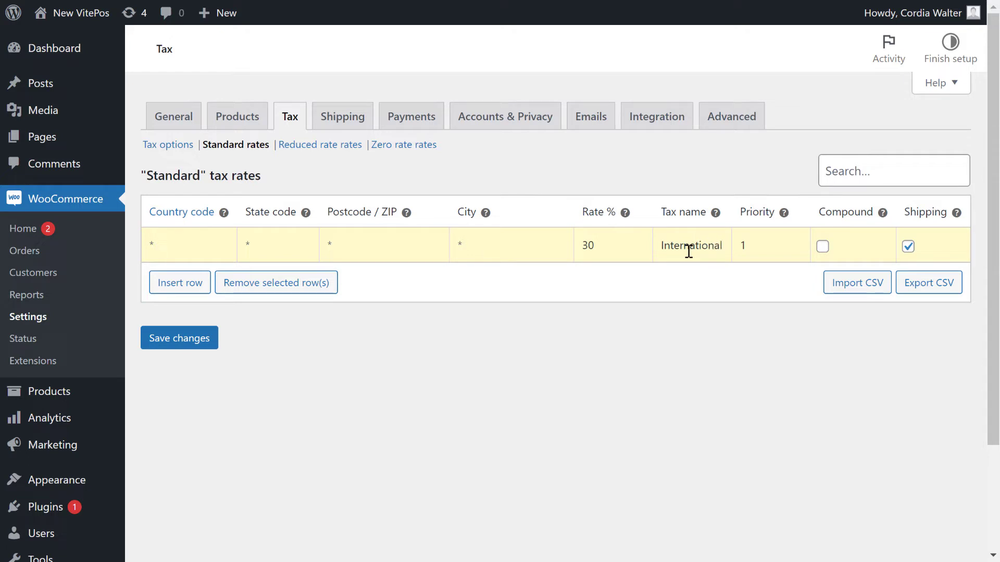
pyautogui.click(766, 247)
pyautogui.click(188, 338)
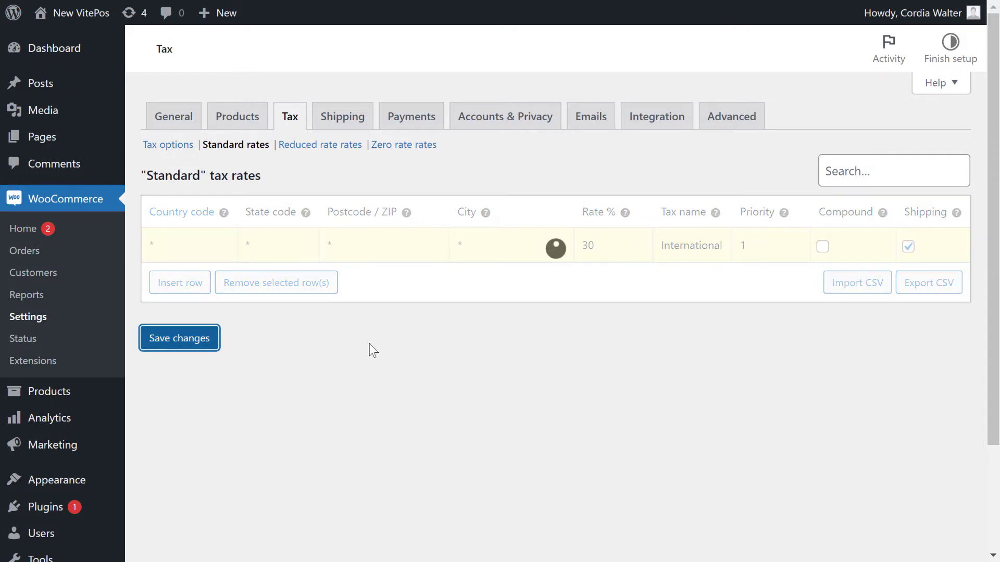
# Add a second row for country US at 20% named US Tax and save.
pyautogui.click(180, 282)
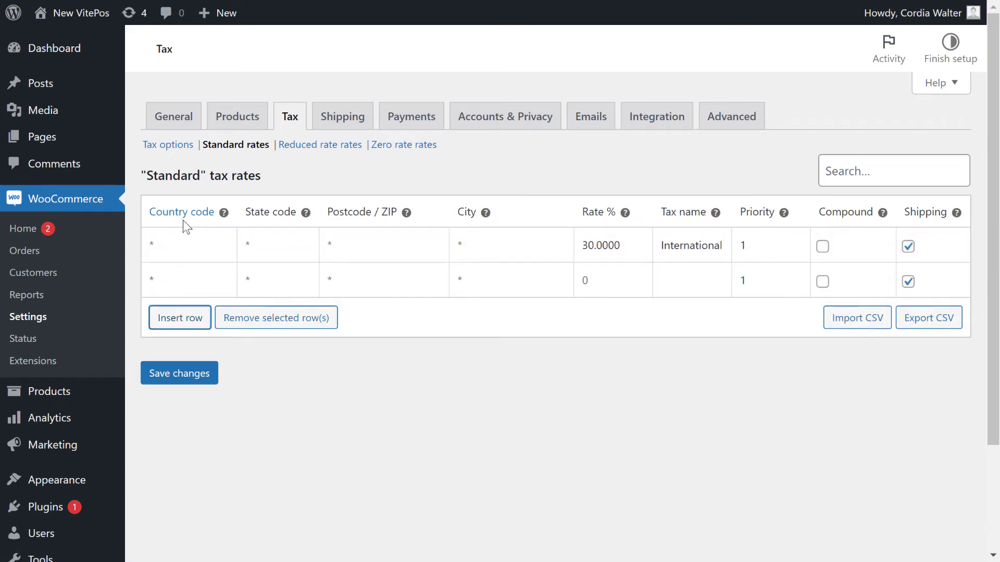
pyautogui.click(179, 280)
pyautogui.write('US')
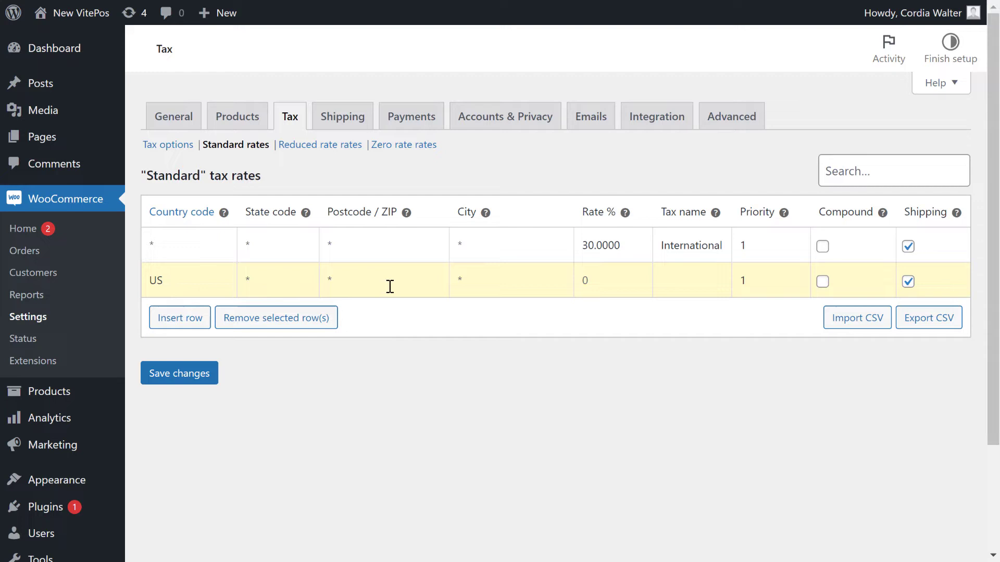
pyautogui.click(597, 284)
pyautogui.write('20')
pyautogui.click(669, 284)
pyautogui.write('US Tax')
pyautogui.click(188, 374)
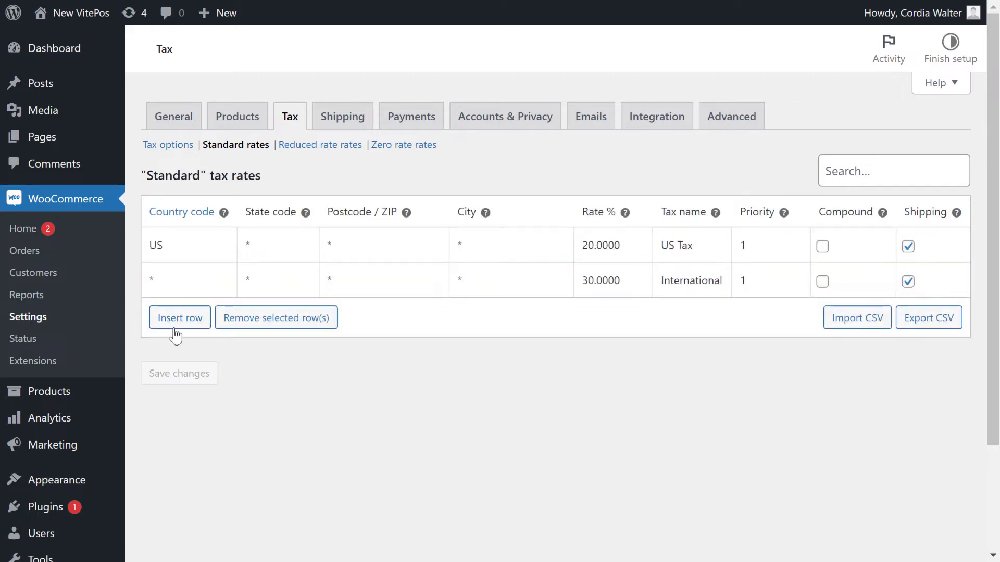
# Add a row for United States, state LA, 10%, named US LA Tax, and save.
pyautogui.click(180, 318)
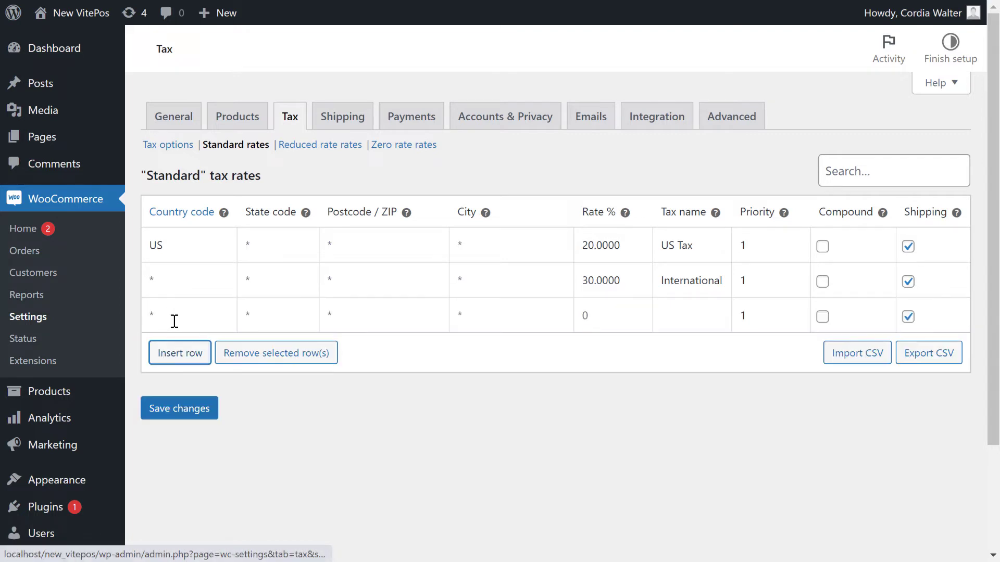
pyautogui.click(173, 316)
pyautogui.write('US')
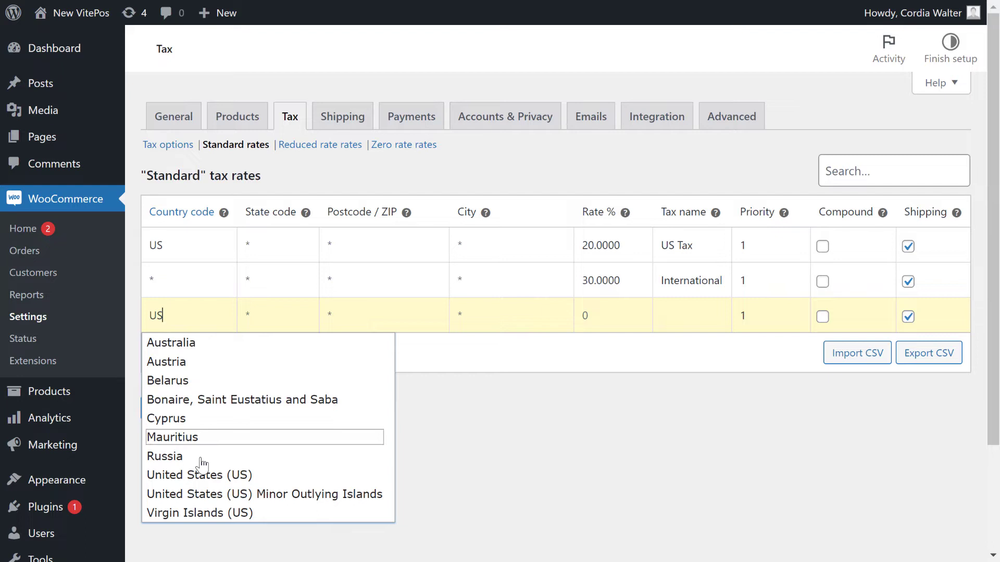
pyautogui.click(222, 475)
pyautogui.click(268, 316)
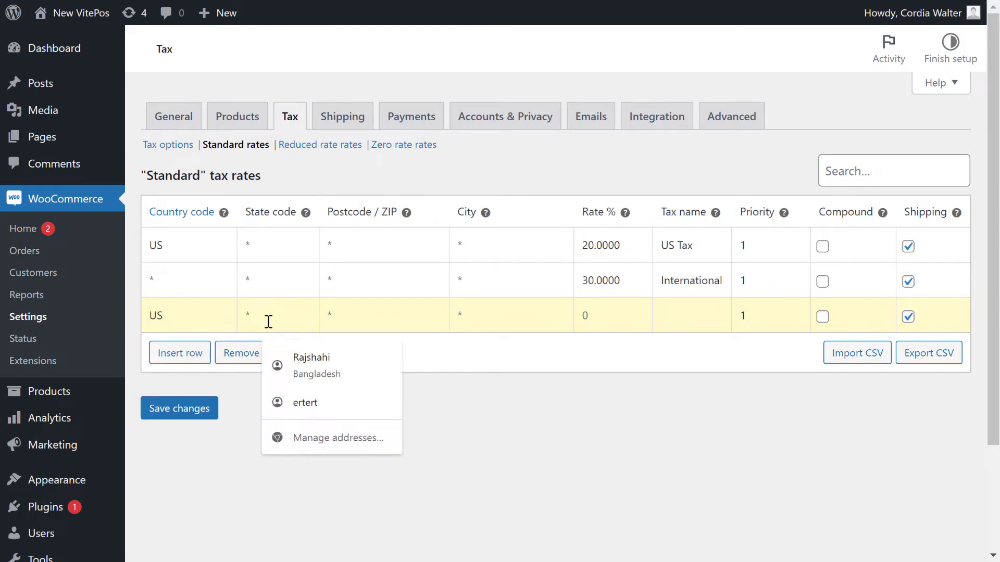
pyautogui.write('LA')
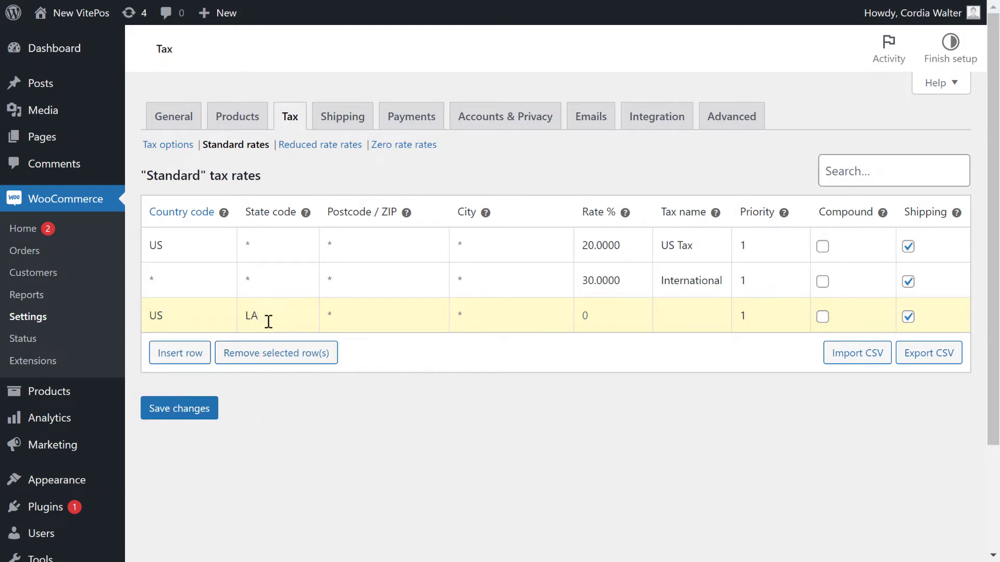
pyautogui.doubleClick(598, 315)
pyautogui.write('10')
pyautogui.write('US LA Tax')
pyautogui.click(179, 407)
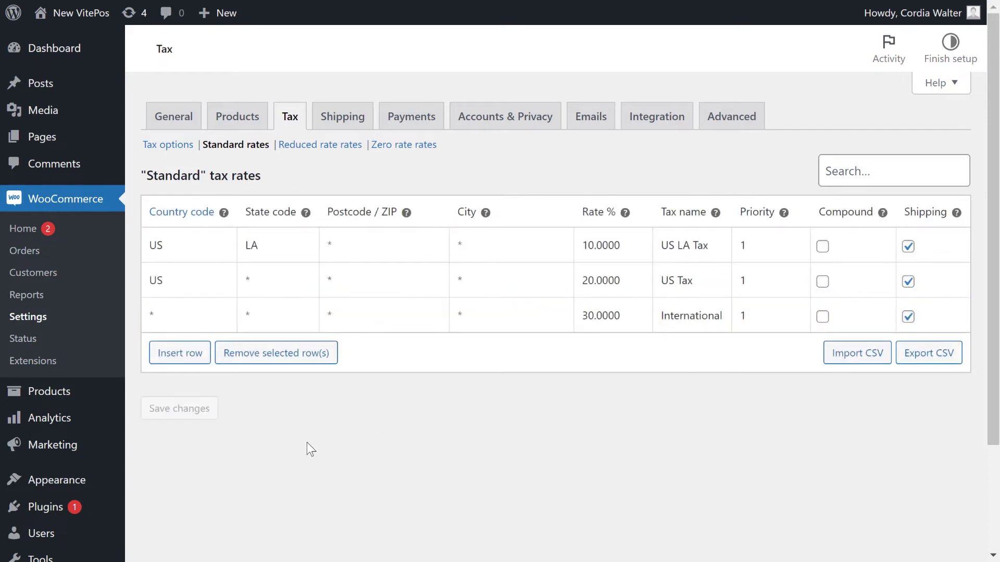
pyautogui.scroll(-3, 24, 453)
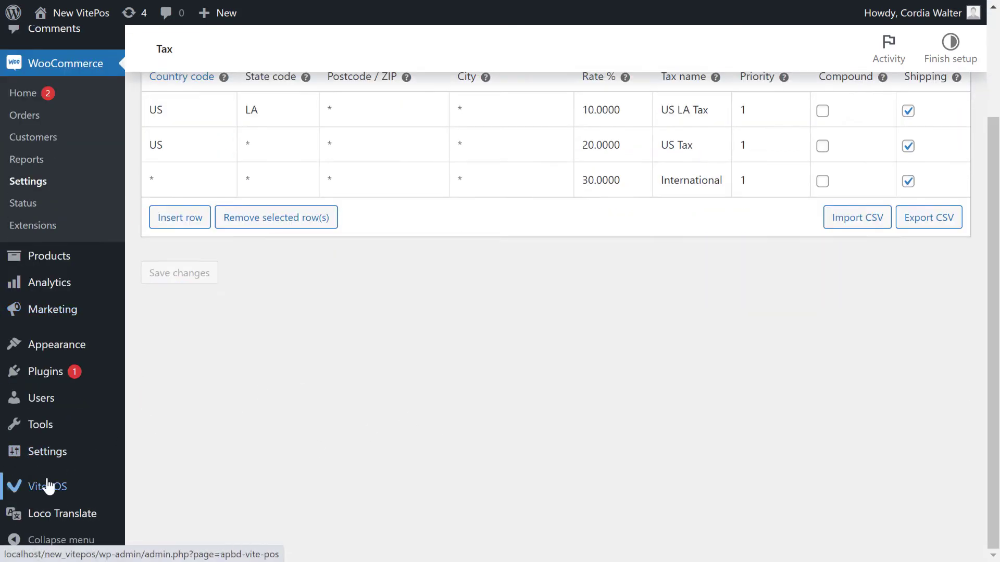
# Open VitePOS and submit Luigi's Fashion House with the Men's Gallery counter.
pyautogui.click(47, 487)
pyautogui.scroll(3, 471, 503)
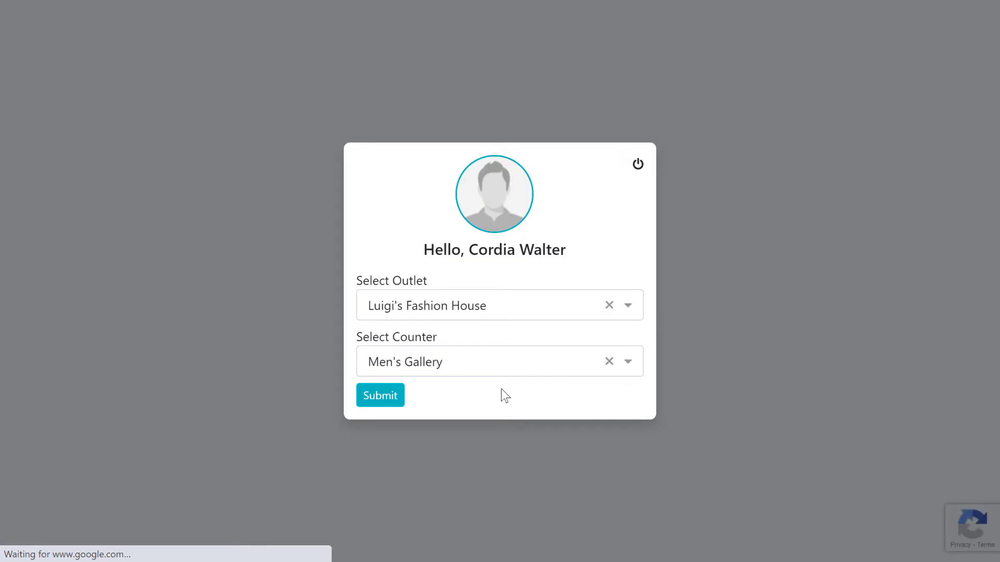
pyautogui.click(397, 398)
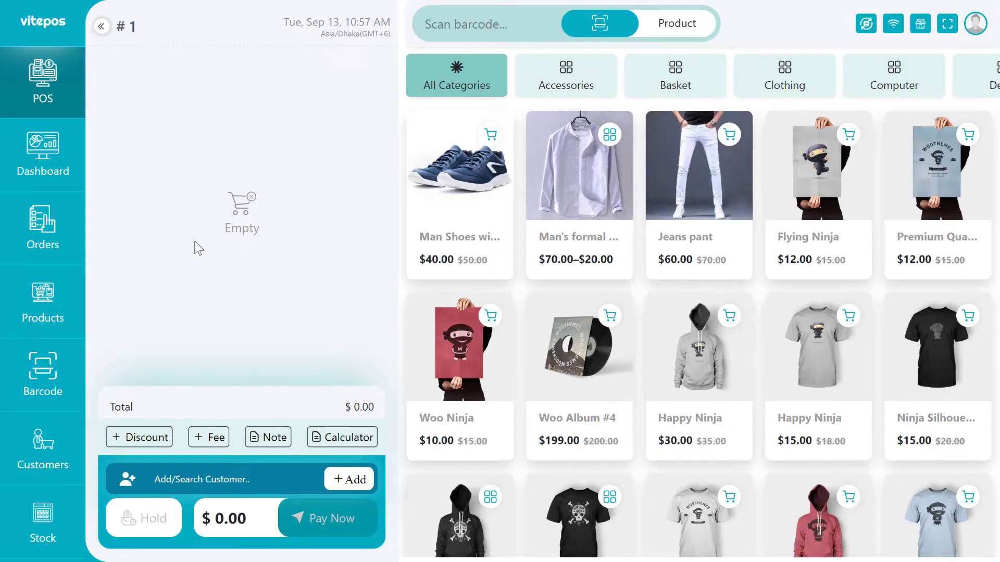
# Add the $40 Man Shoes to the cart and verify 10/100×40 = $4 tax on the calculator.
pyautogui.click(451, 211)
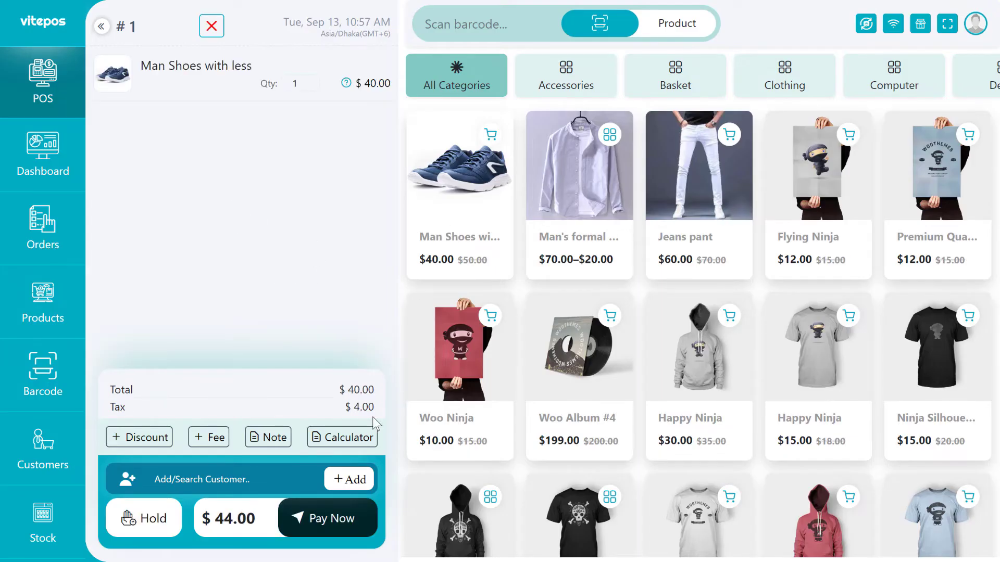
pyautogui.click(342, 437)
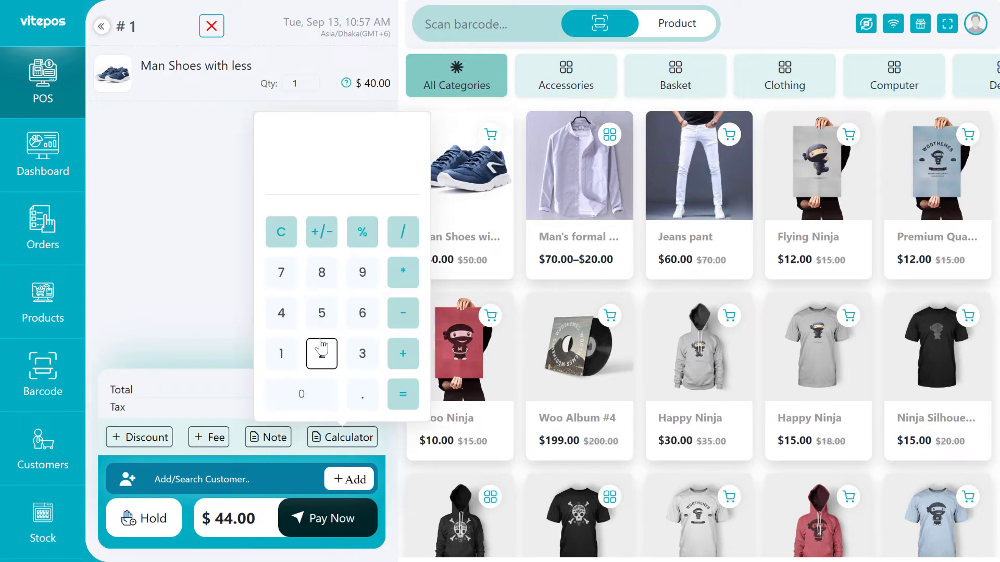
pyautogui.click(281, 353)
pyautogui.click(302, 394)
pyautogui.click(403, 231)
pyautogui.click(282, 353)
pyautogui.click(302, 393)
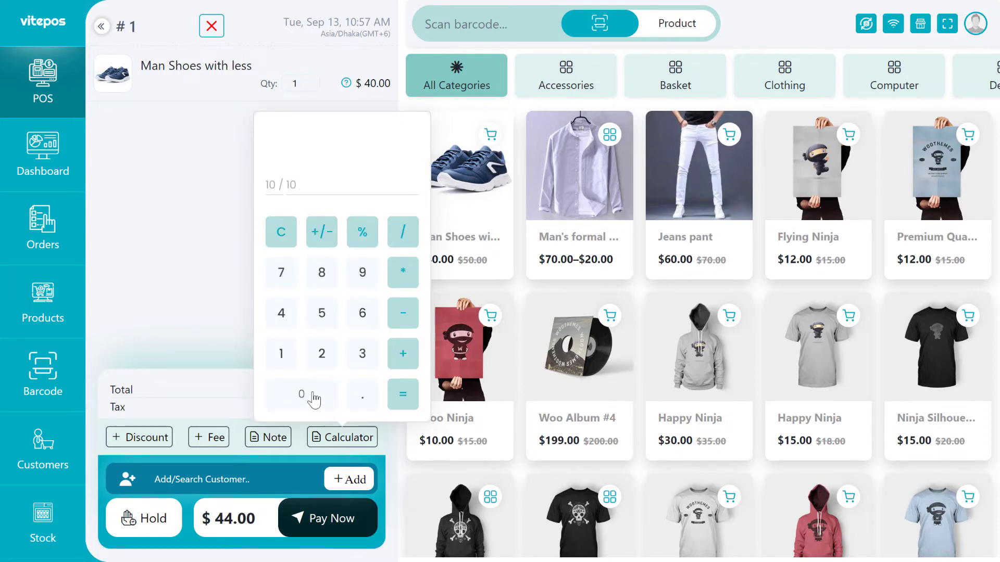
pyautogui.click(403, 273)
pyautogui.click(281, 313)
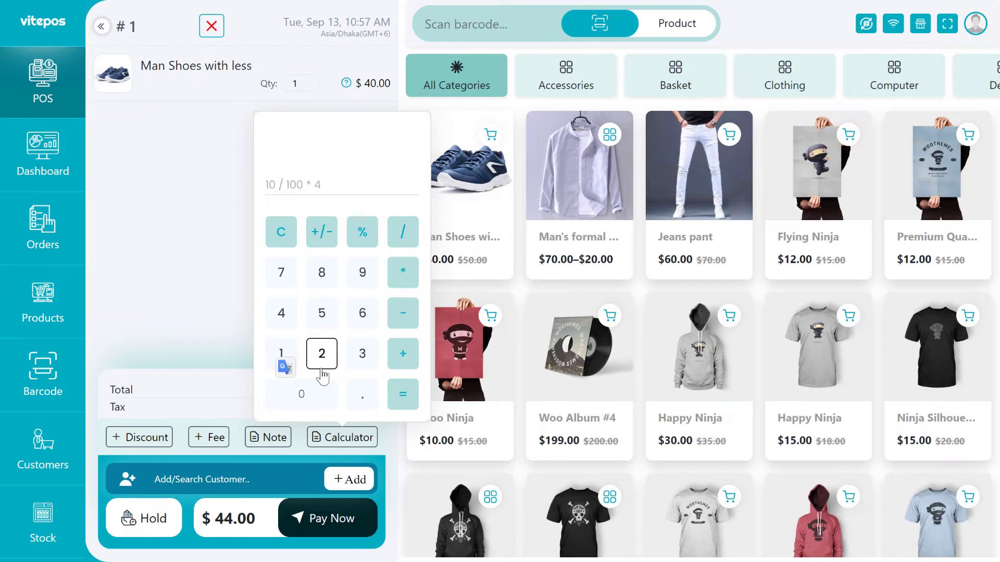
pyautogui.click(301, 394)
pyautogui.click(403, 393)
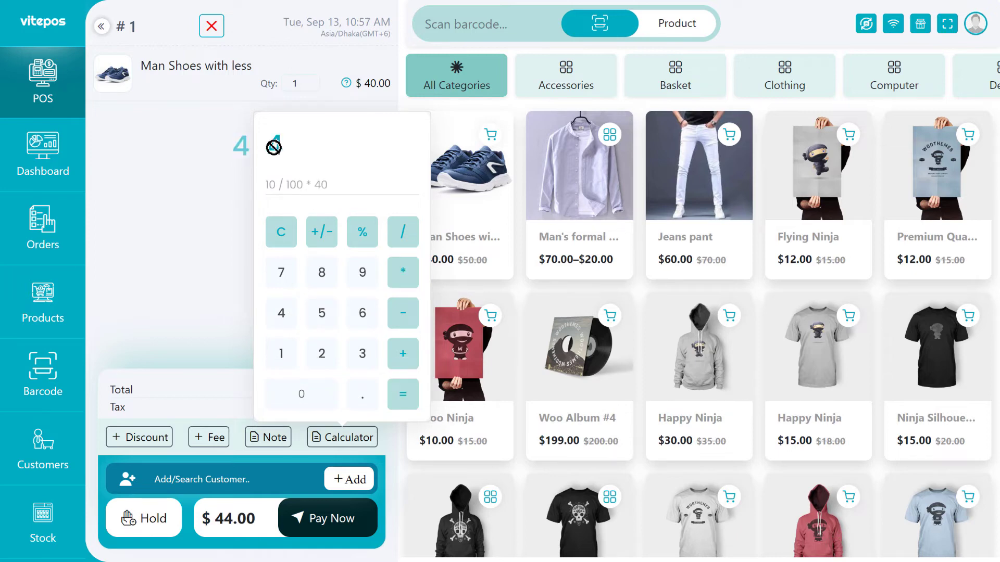
pyautogui.click(217, 264)
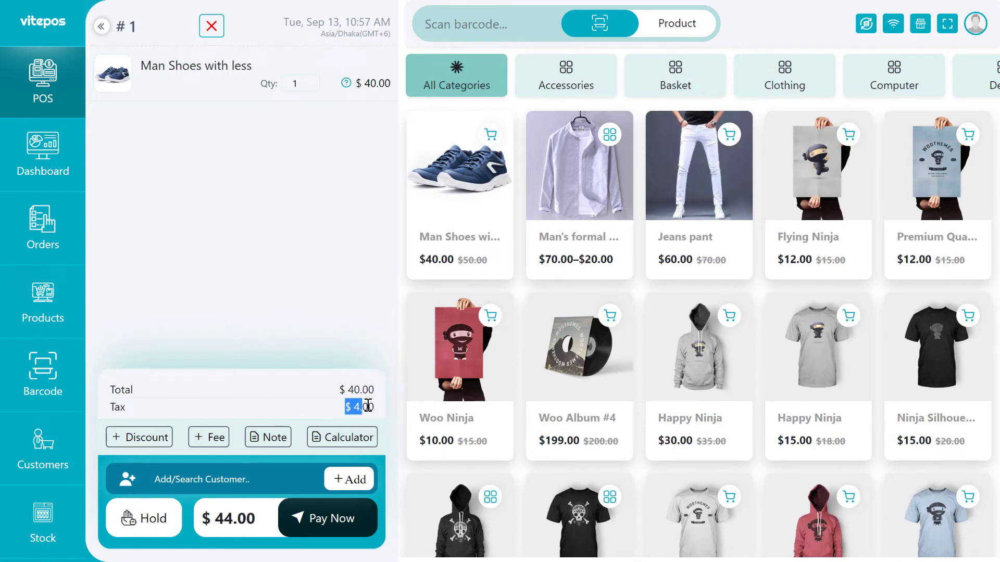
# Close the cash drawer and enter the POS at Rosa's Book Shelf, Novel counter.
pyautogui.click(920, 24)
pyautogui.click(475, 363)
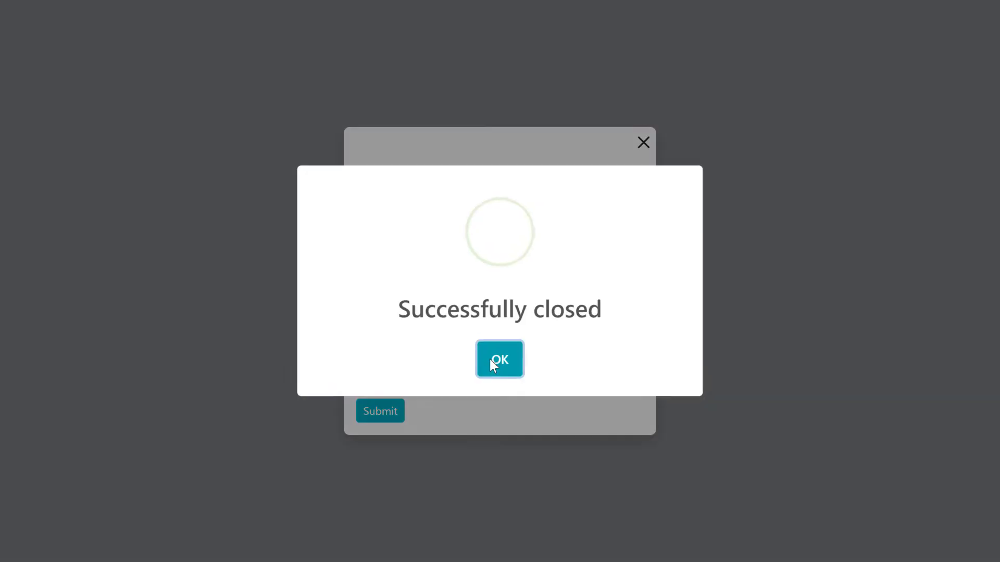
pyautogui.click(492, 359)
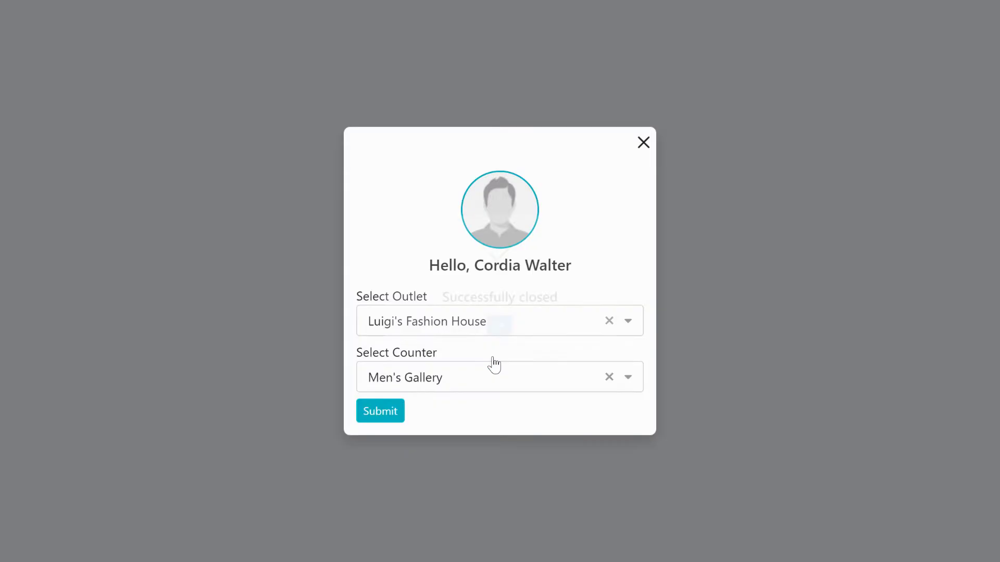
pyautogui.click(449, 322)
pyautogui.click(444, 383)
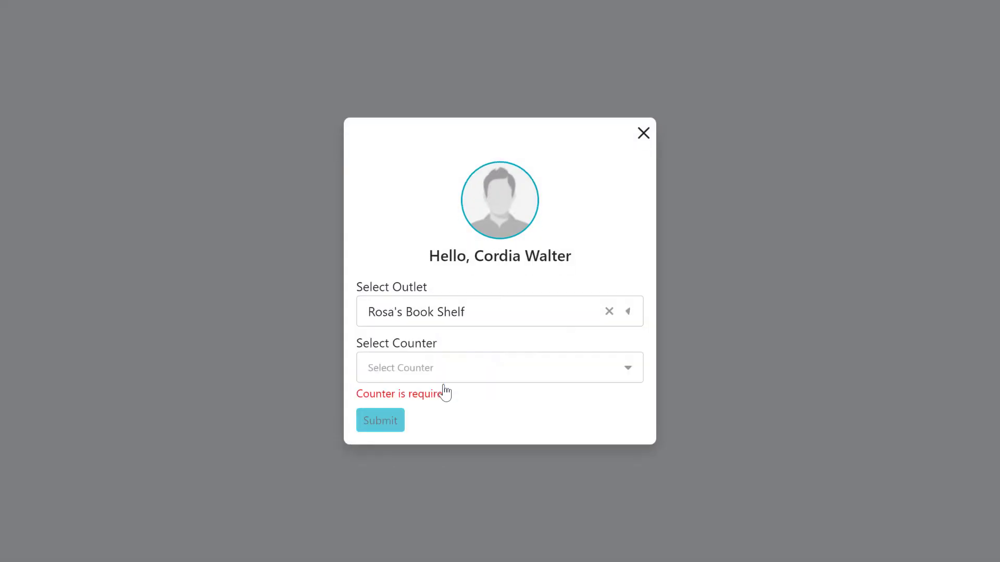
pyautogui.click(413, 373)
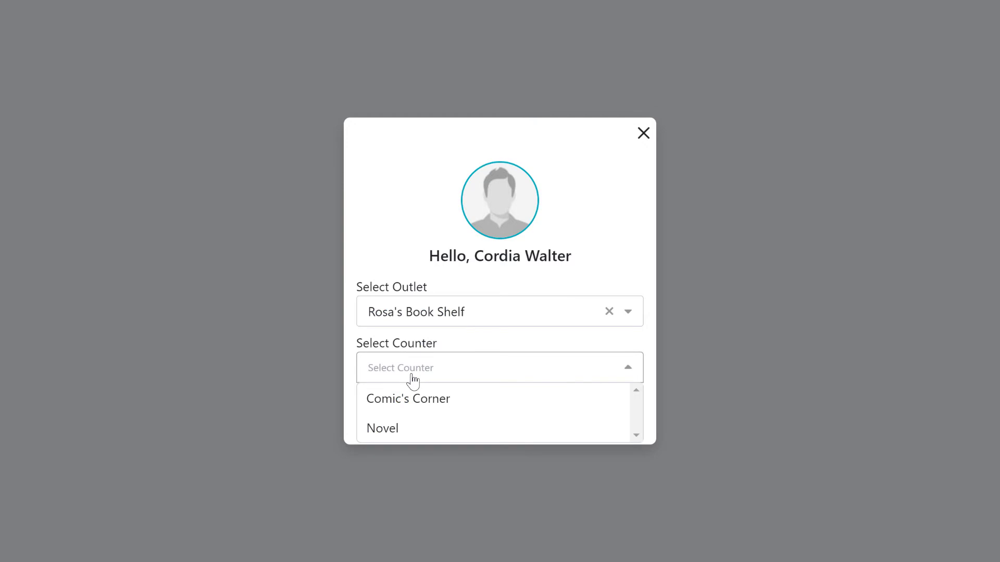
pyautogui.click(422, 428)
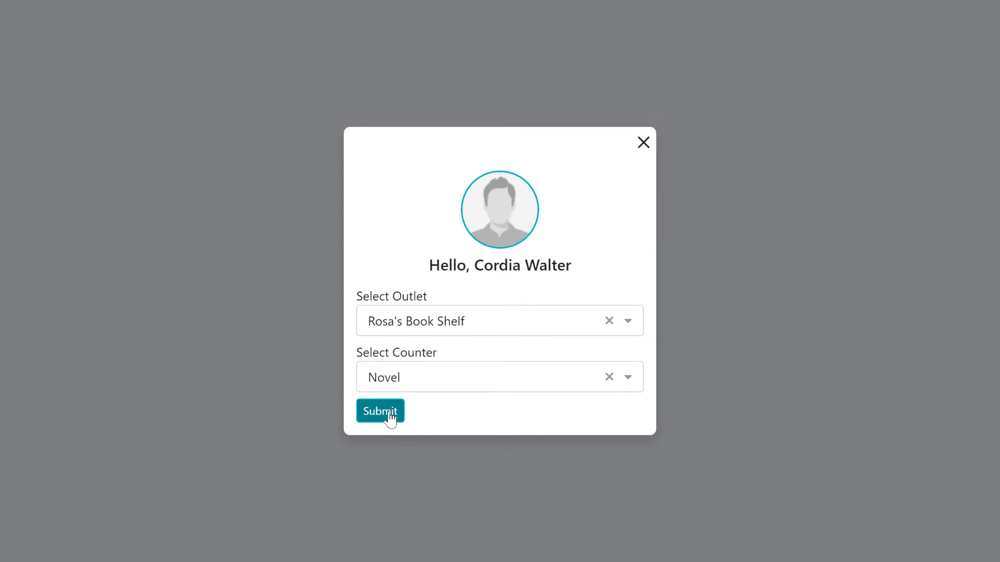
pyautogui.click(380, 412)
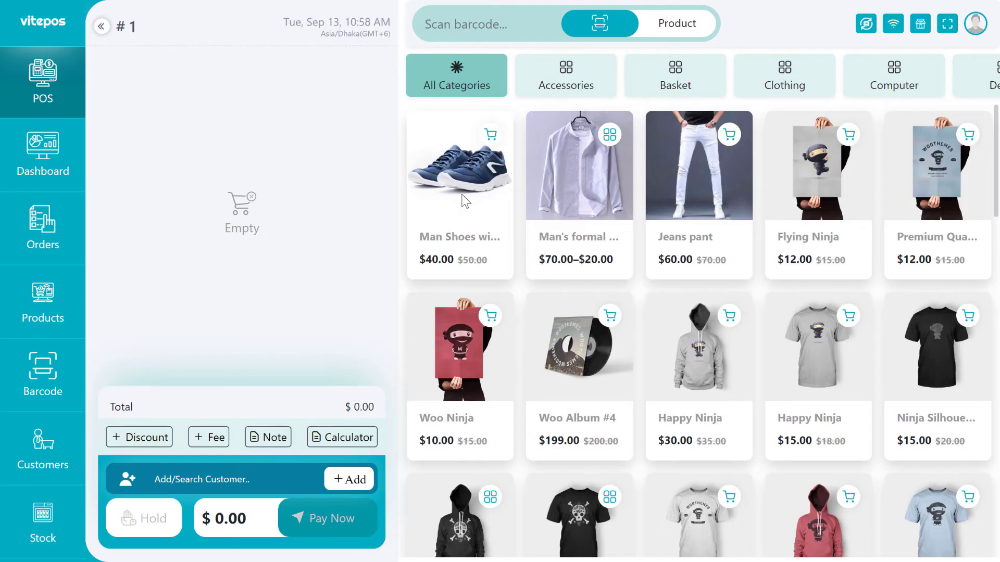
# Add the $40 Man Shoes and confirm 20/100×40 = $8 tax on the calculator.
pyautogui.click(464, 200)
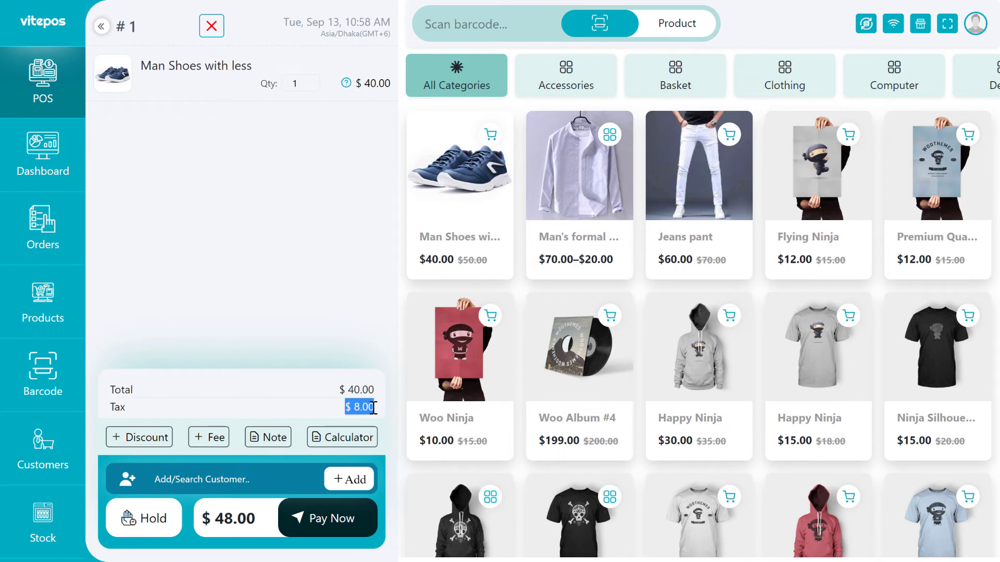
pyautogui.click(349, 438)
pyautogui.click(322, 353)
pyautogui.click(302, 393)
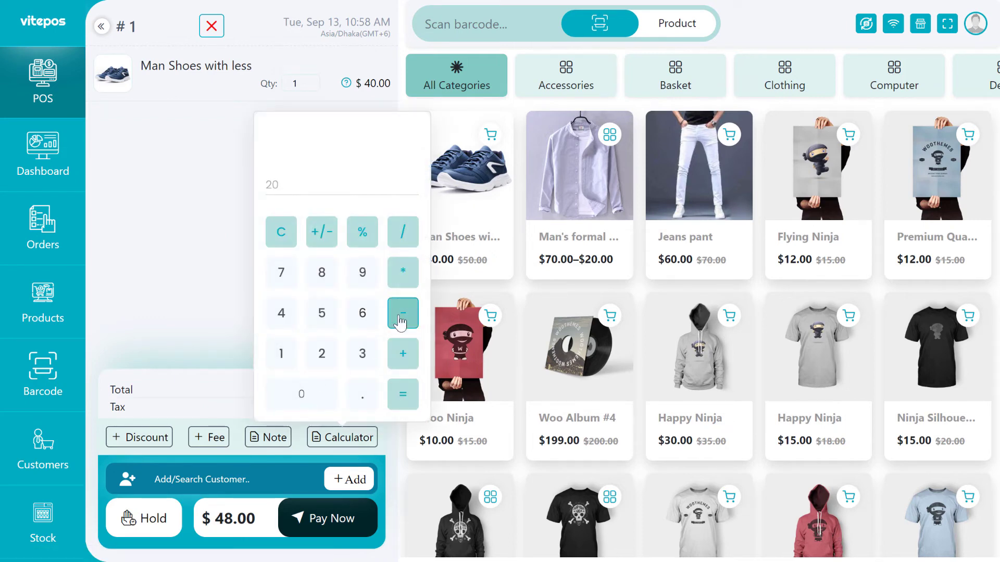
pyautogui.press('/')
pyautogui.write('/ 100')
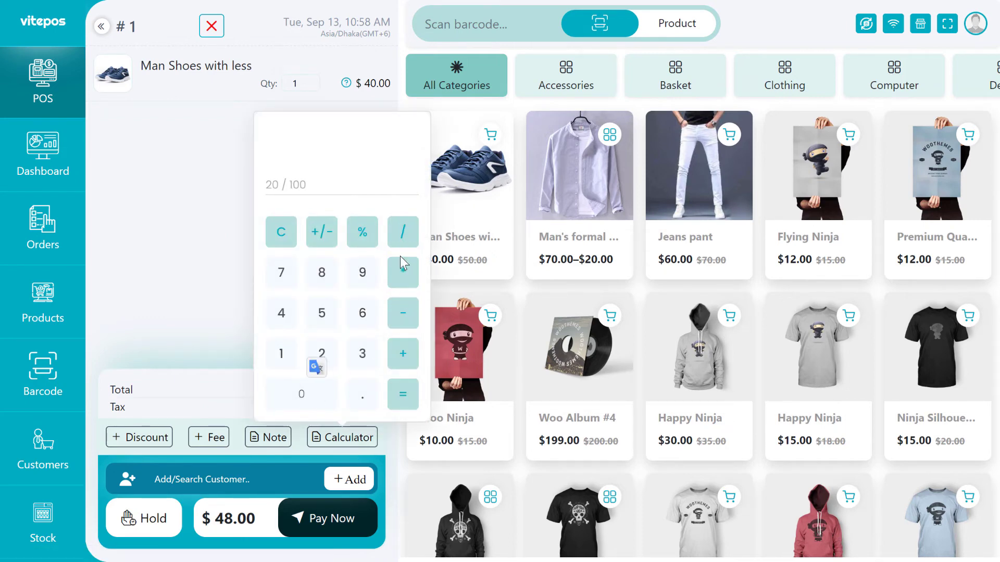
pyautogui.click(403, 272)
pyautogui.click(281, 312)
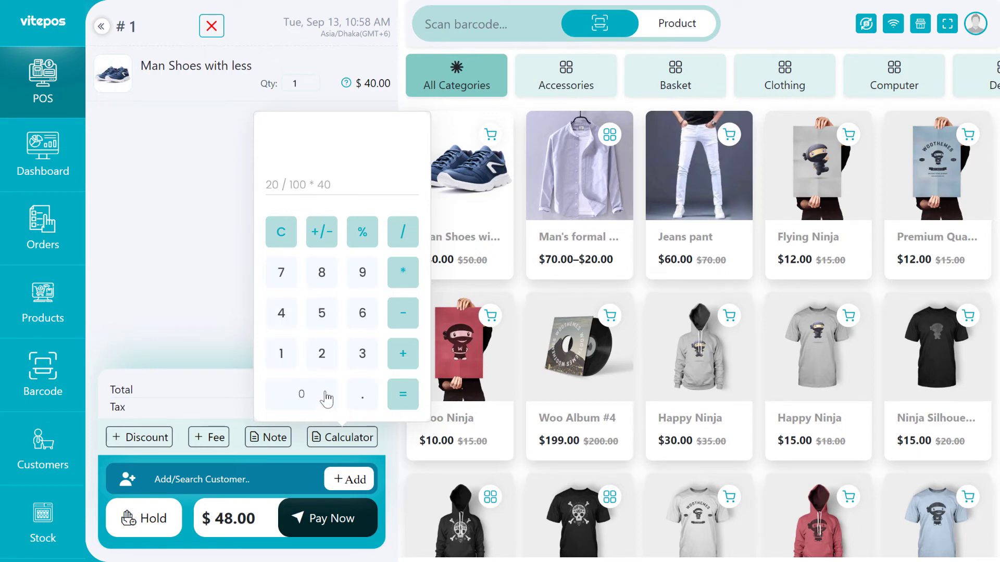
pyautogui.click(404, 394)
pyautogui.click(222, 367)
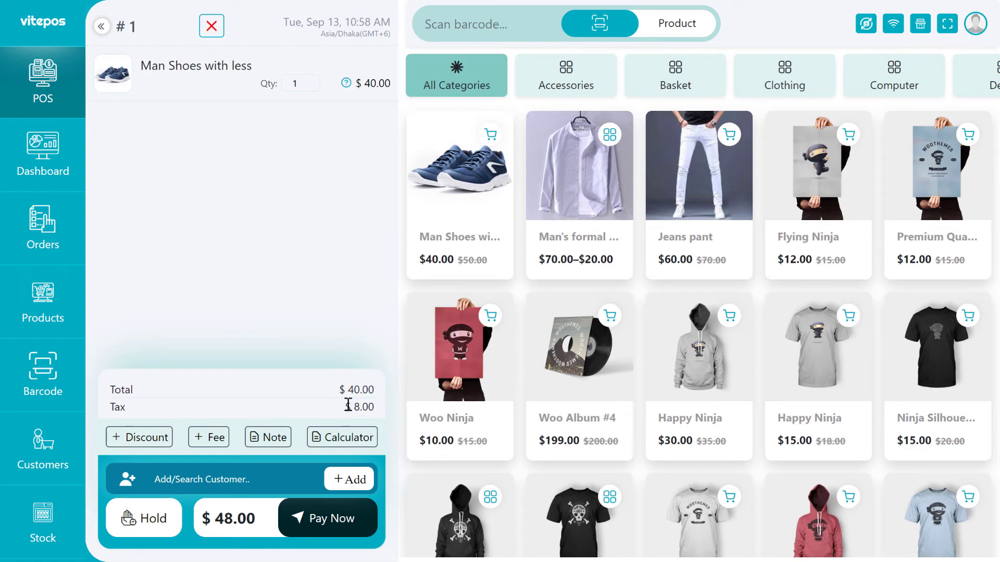
# Confirm closing the cash drawer, then submit Hubby's Kids with the T-Shirt counter.
pyautogui.click(920, 24)
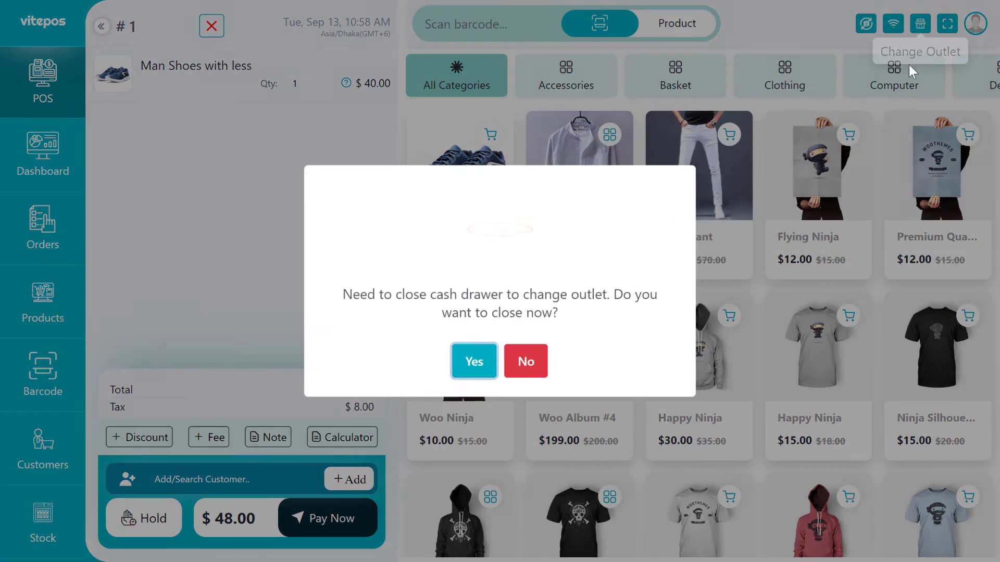
pyautogui.click(473, 363)
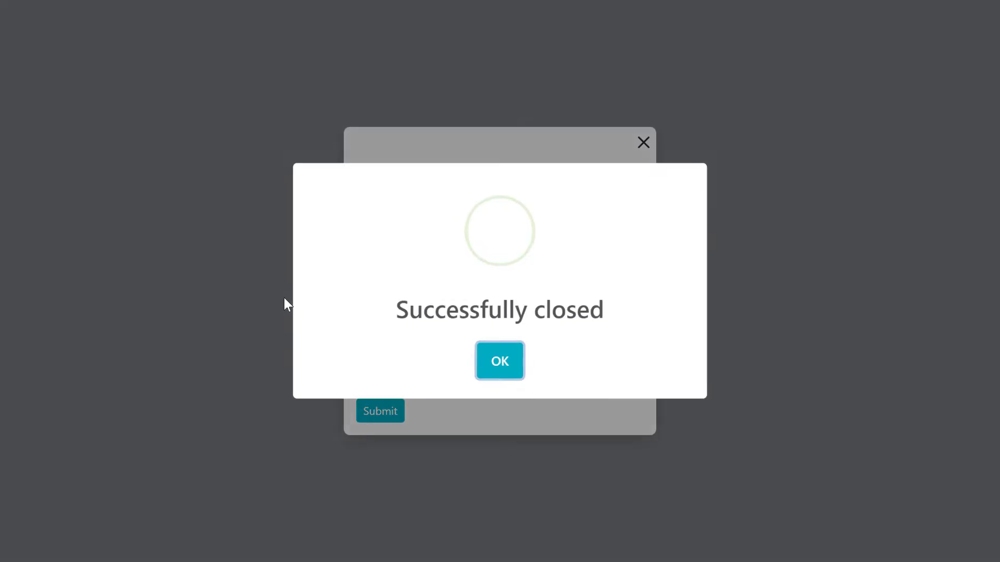
pyautogui.click(498, 336)
pyautogui.click(398, 321)
pyautogui.scroll(1, 404, 399)
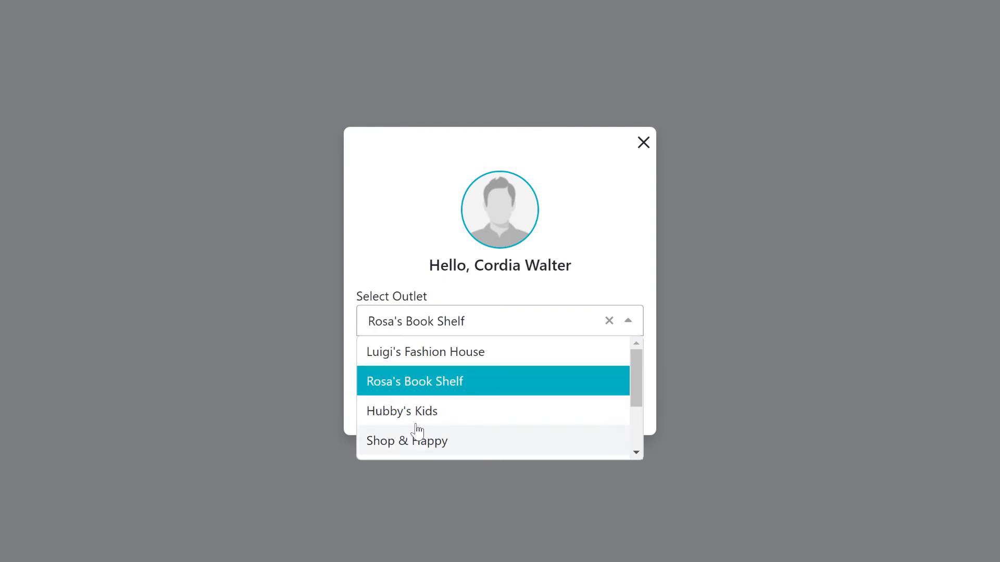
pyautogui.click(425, 415)
pyautogui.click(426, 374)
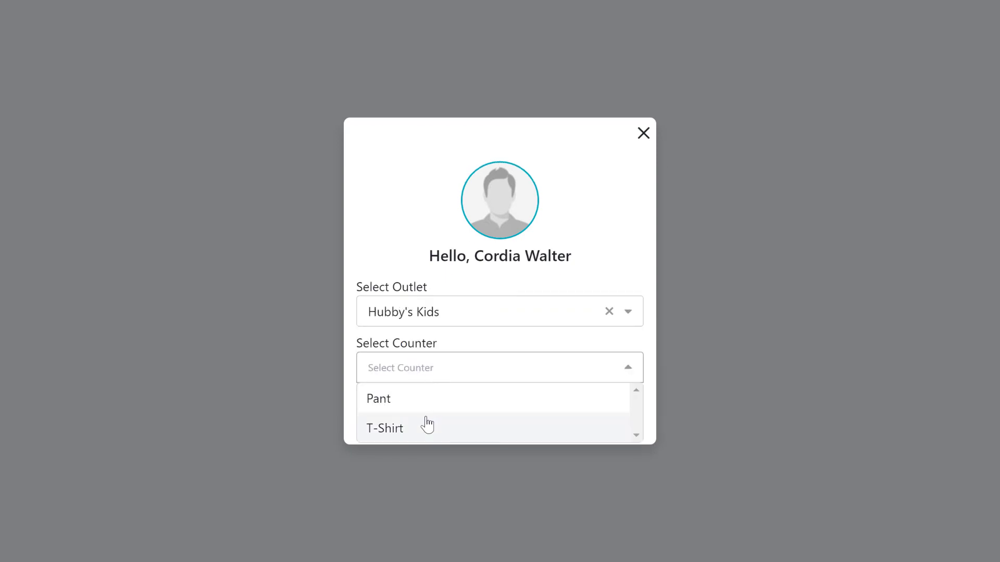
pyautogui.click(427, 424)
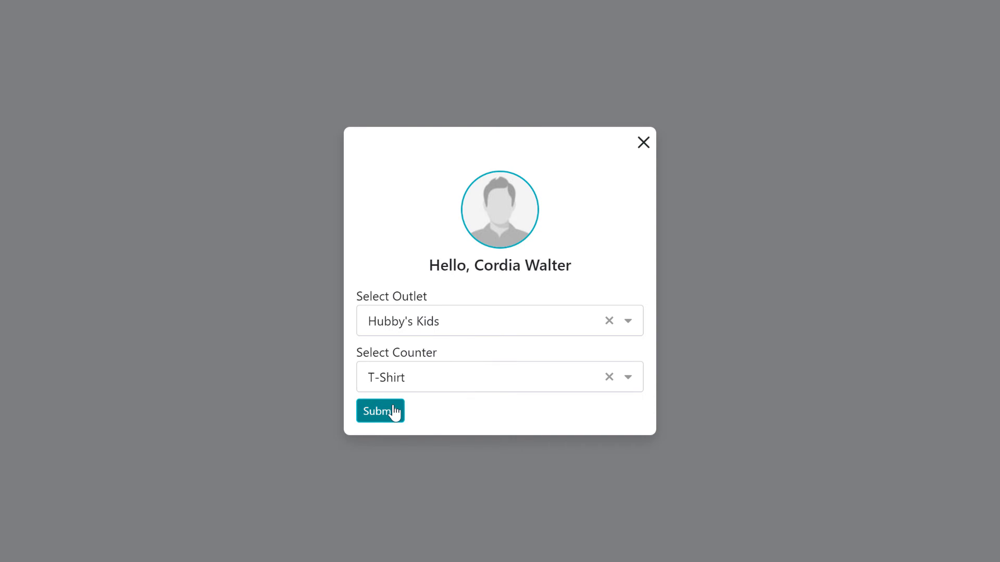
pyautogui.click(380, 411)
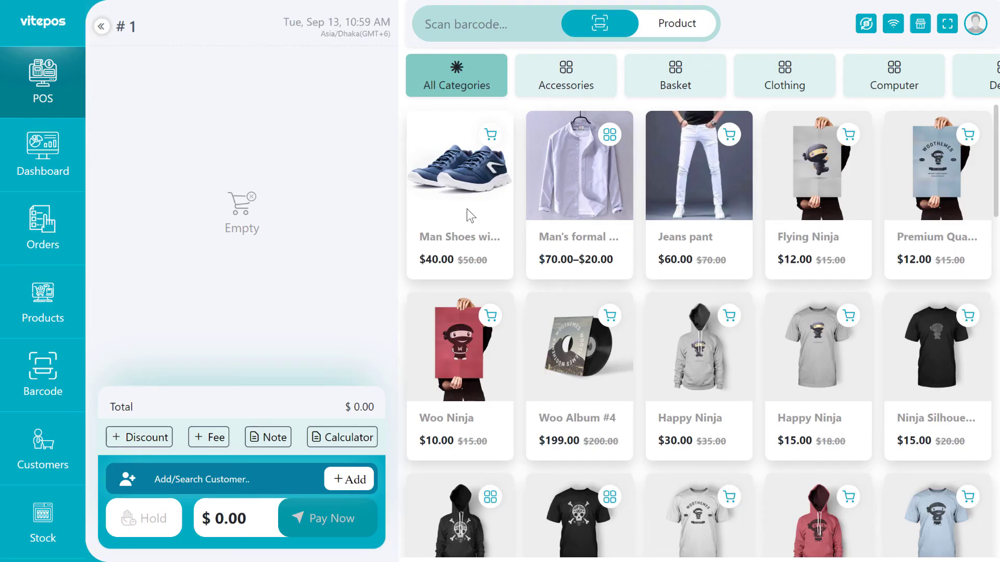
# Add the $40 Man Shoes with less to the cart and enter 30 / 100 in the calculator.
pyautogui.click(455, 220)
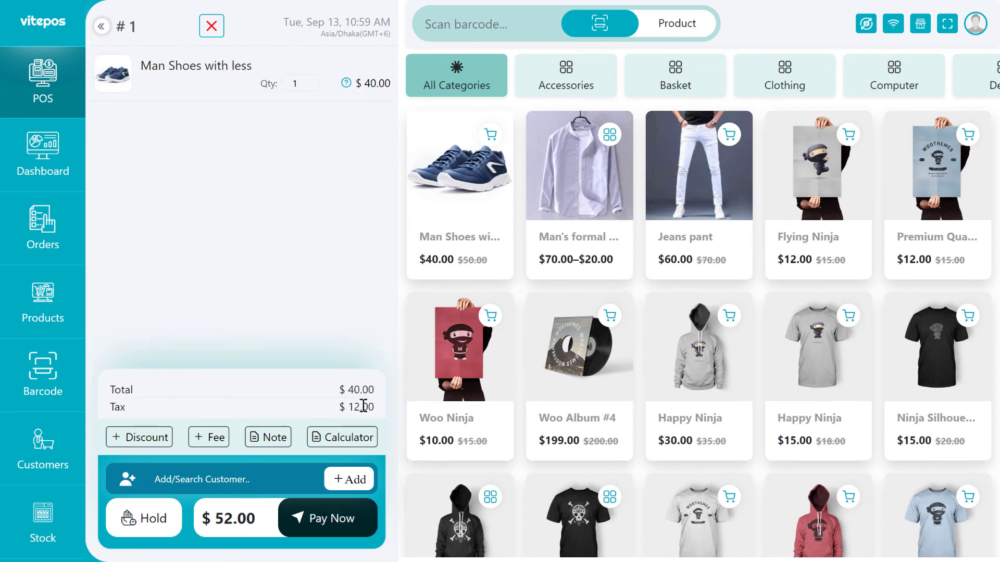
pyautogui.click(342, 437)
pyautogui.click(362, 353)
pyautogui.click(301, 395)
pyautogui.click(403, 231)
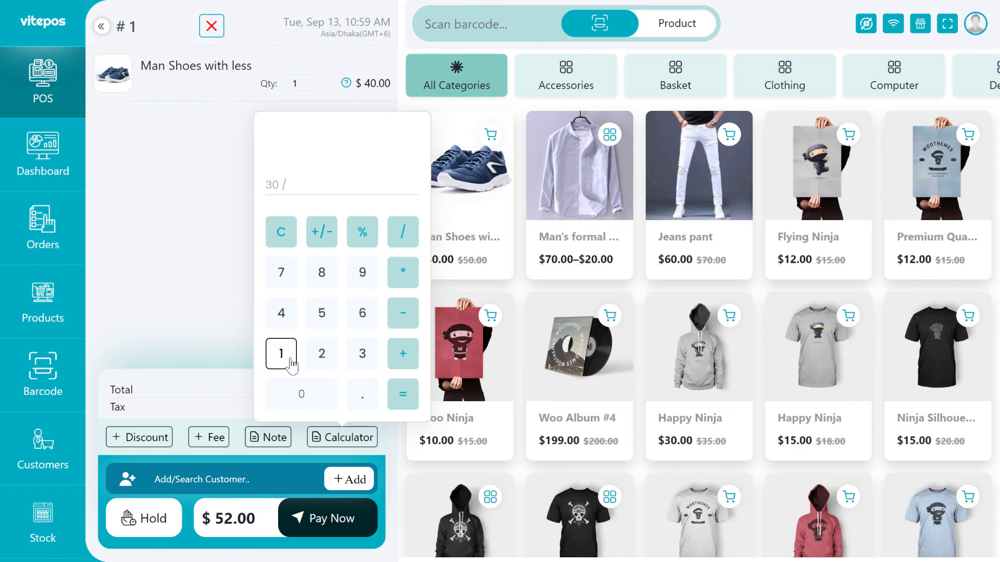
pyautogui.click(403, 394)
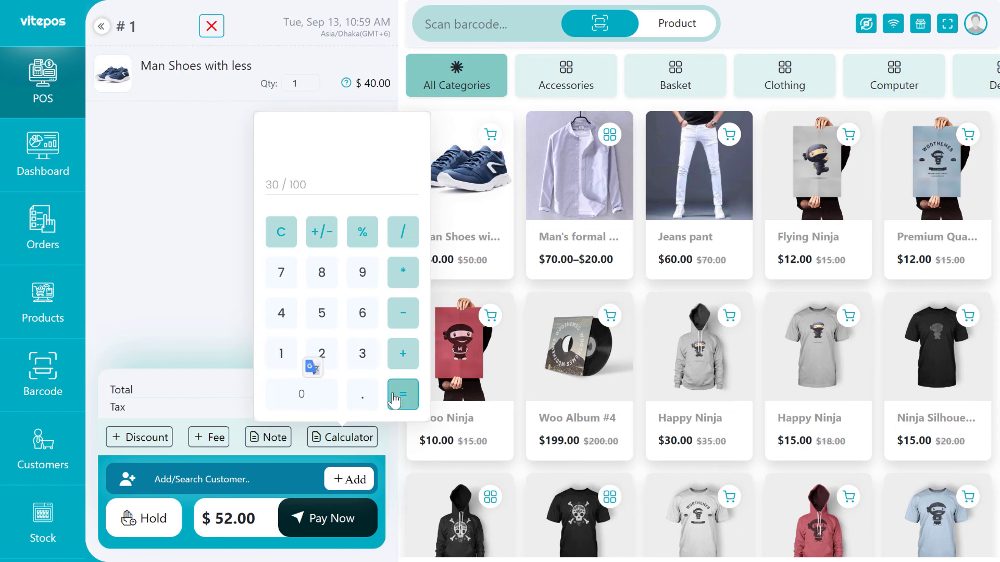
# Multiply by the $40 price to confirm the $12.00 tax, then close the calculator.
pyautogui.click(403, 274)
pyautogui.click(281, 312)
pyautogui.click(403, 395)
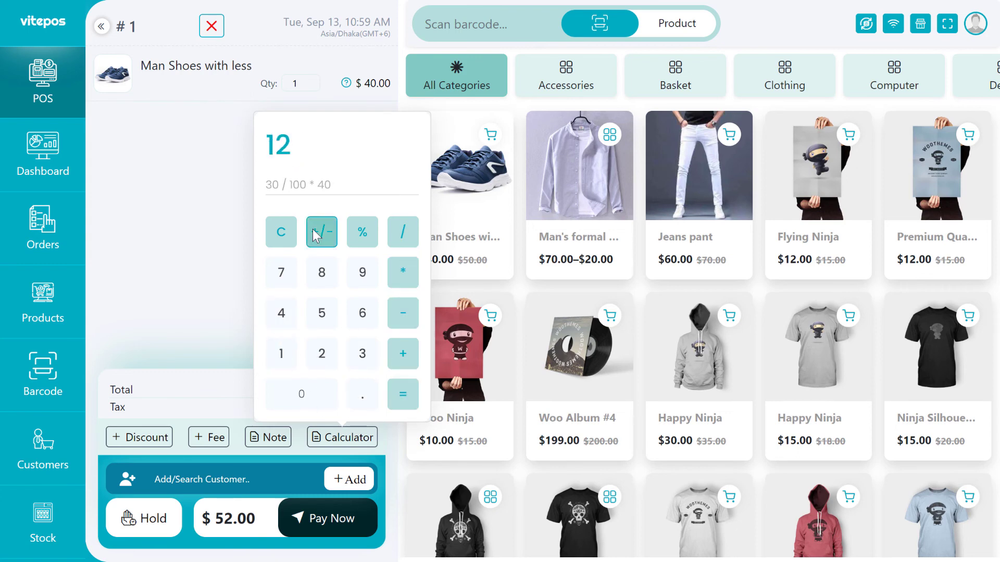
pyautogui.click(274, 332)
pyautogui.click(324, 412)
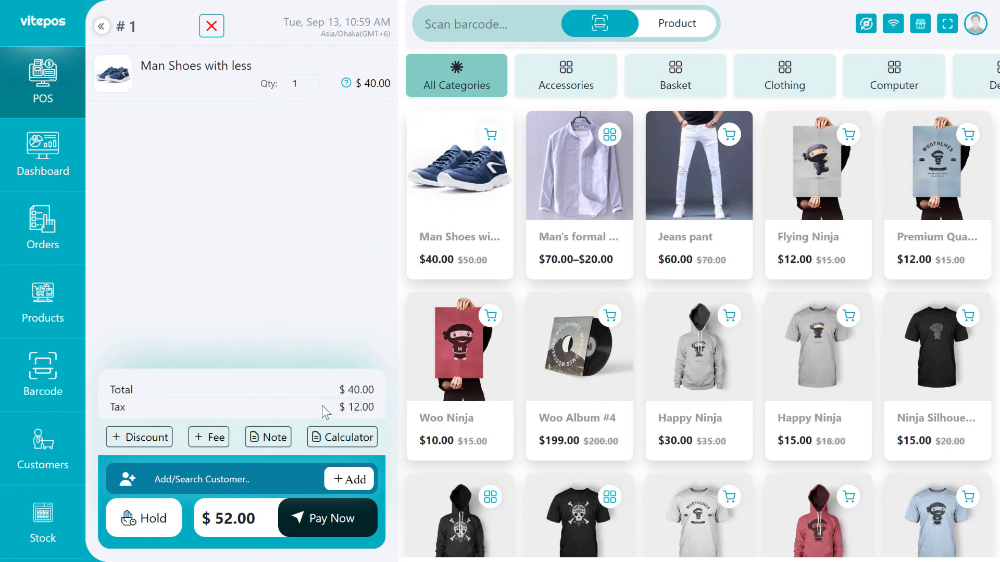
pyautogui.click(291, 407)
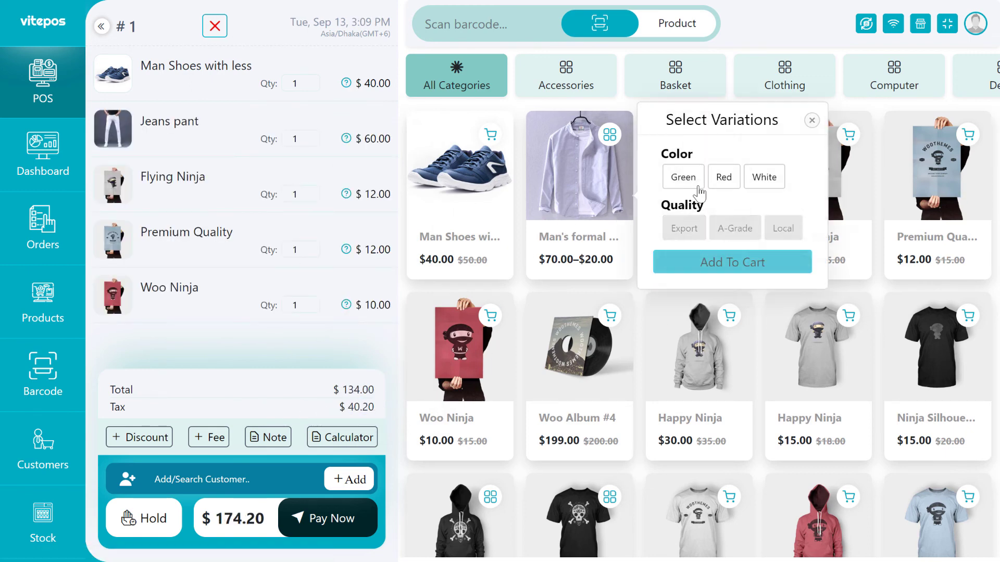
# Pay the full $200.20 at checkout to complete order #872, then open empty sale #2.
pyautogui.click(328, 517)
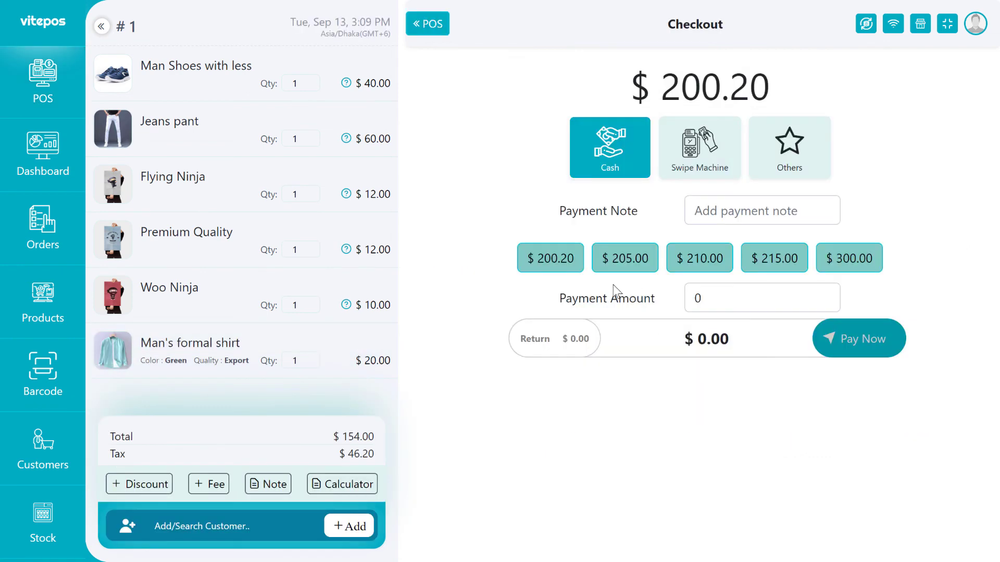
pyautogui.click(855, 337)
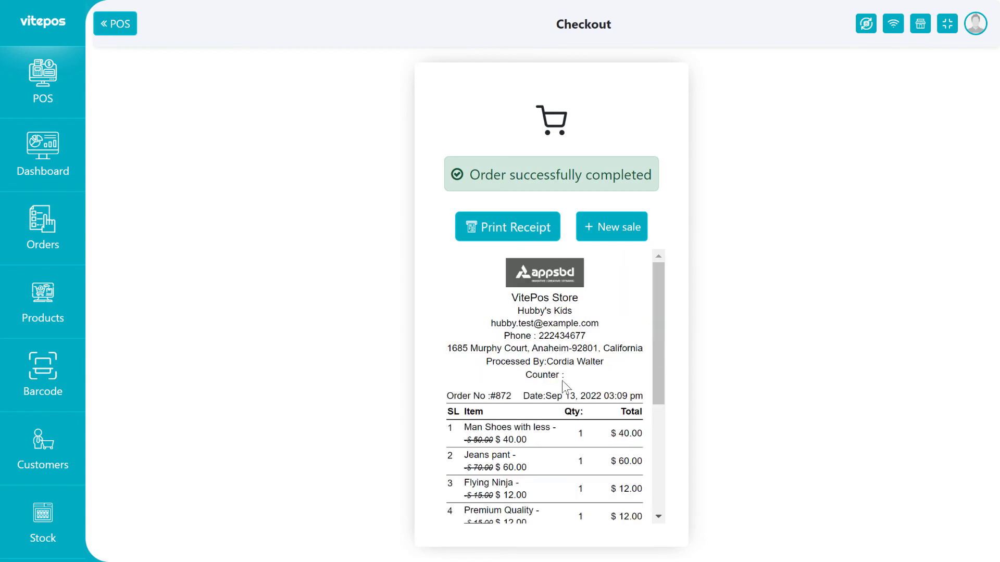
pyautogui.scroll(-5, 561, 380)
pyautogui.doubleClick(629, 405)
pyautogui.click(621, 469)
pyautogui.click(500, 227)
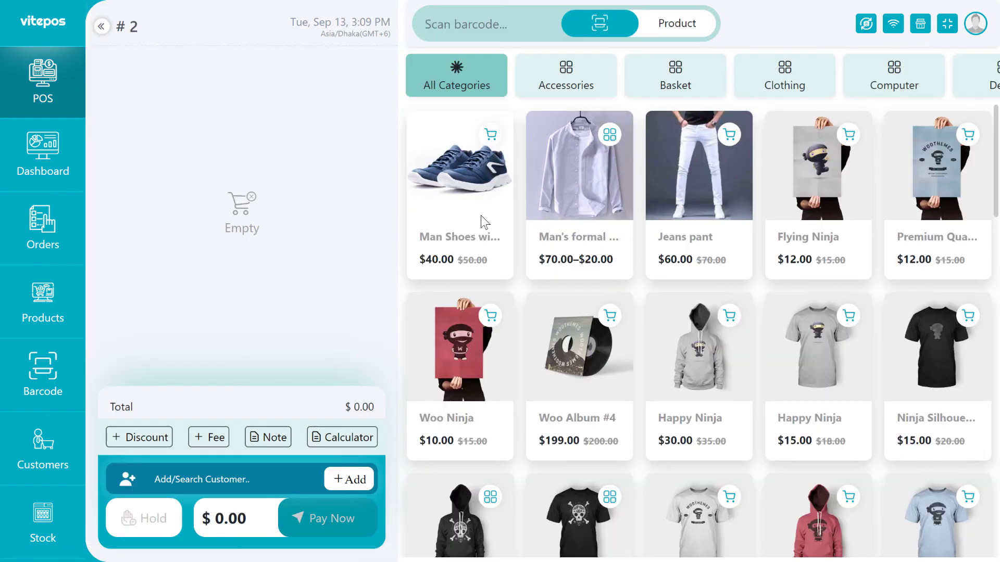